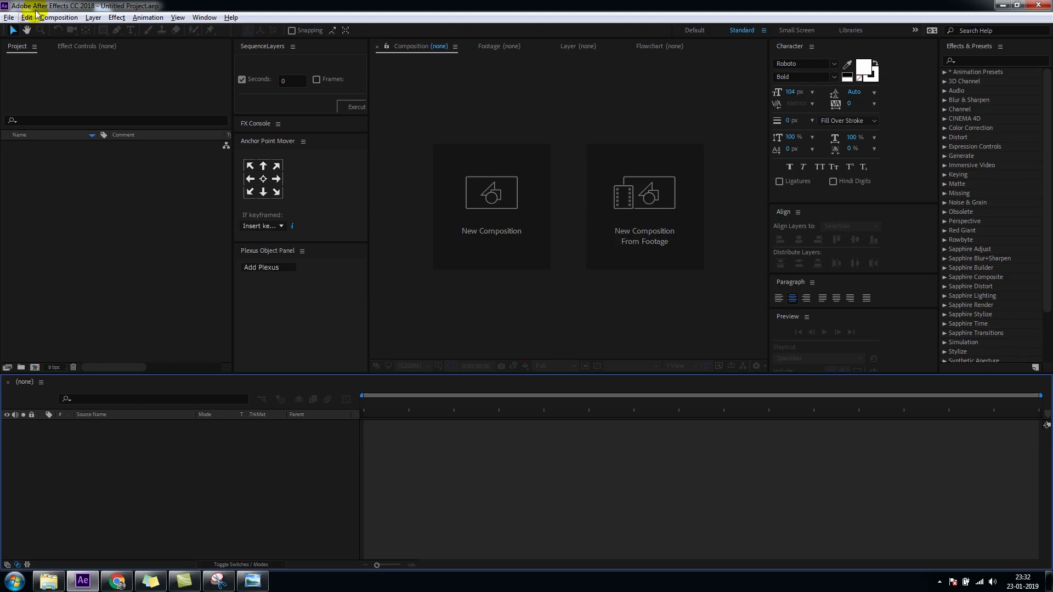
- Create Comp 1, a 1280×720 black composition
click(58, 17)
click(83, 31)
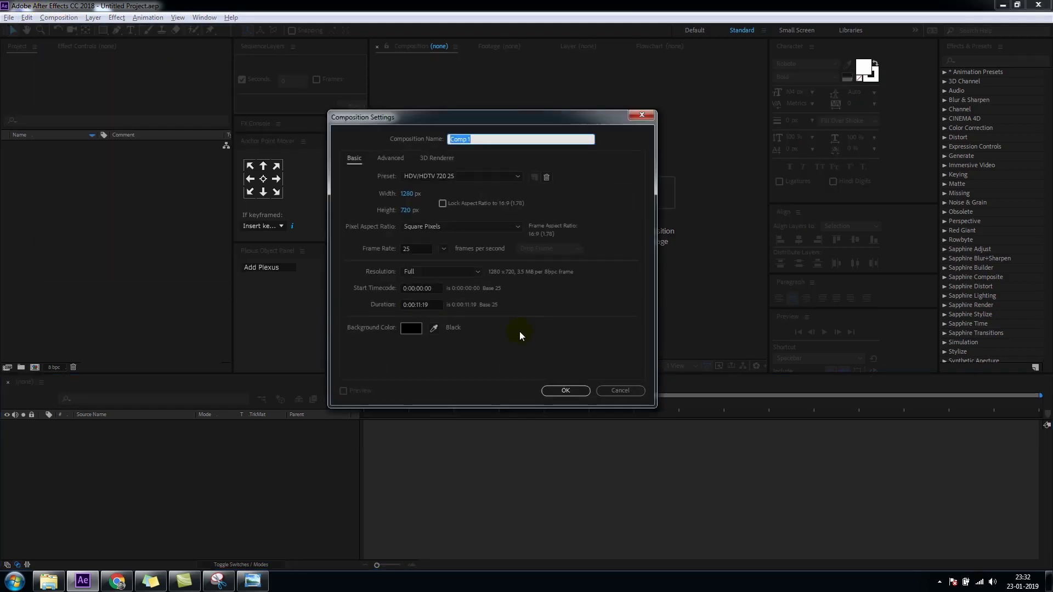
click(563, 390)
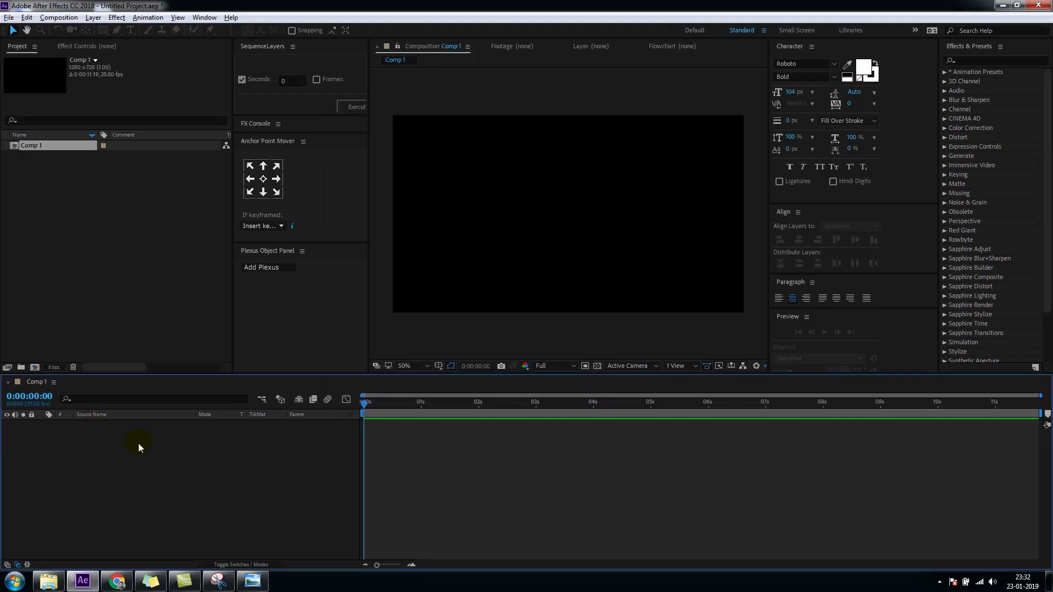
- Add a new solid layer, Dark Yellow Solid 1, to Comp 1
click(93, 18)
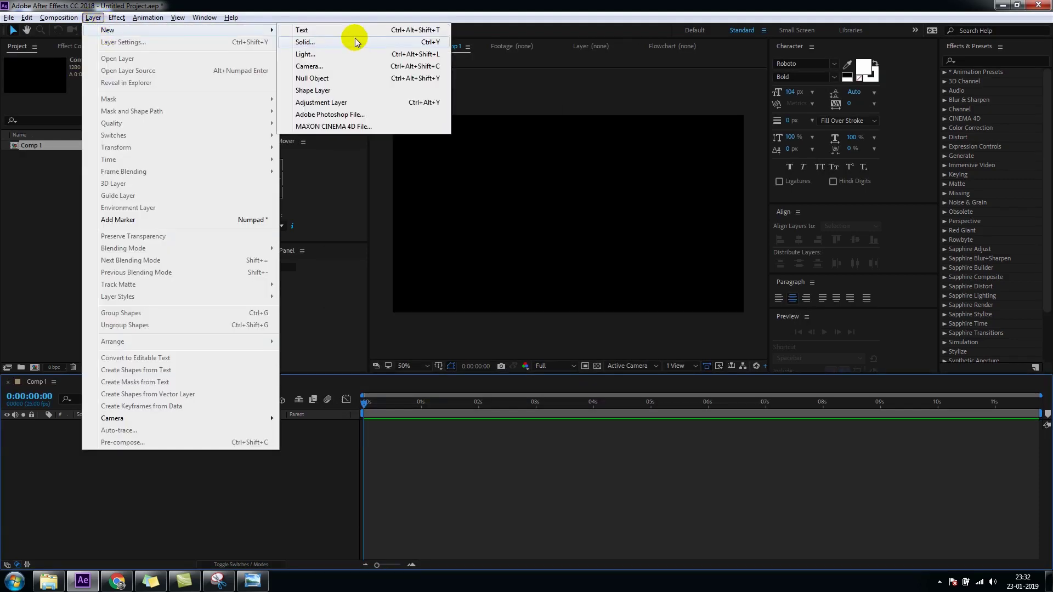
click(348, 31)
click(567, 405)
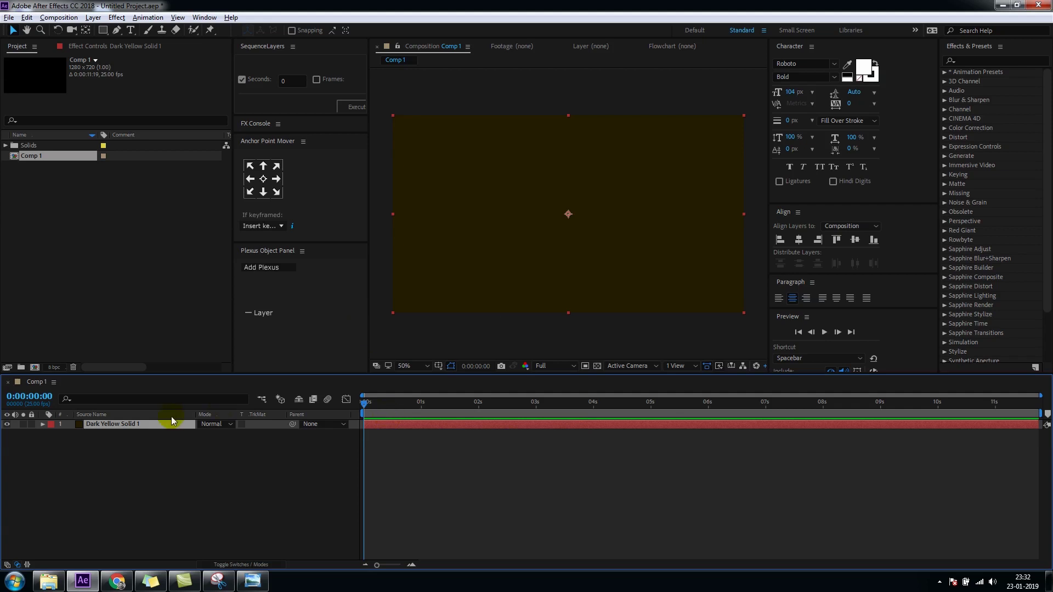
click(116, 18)
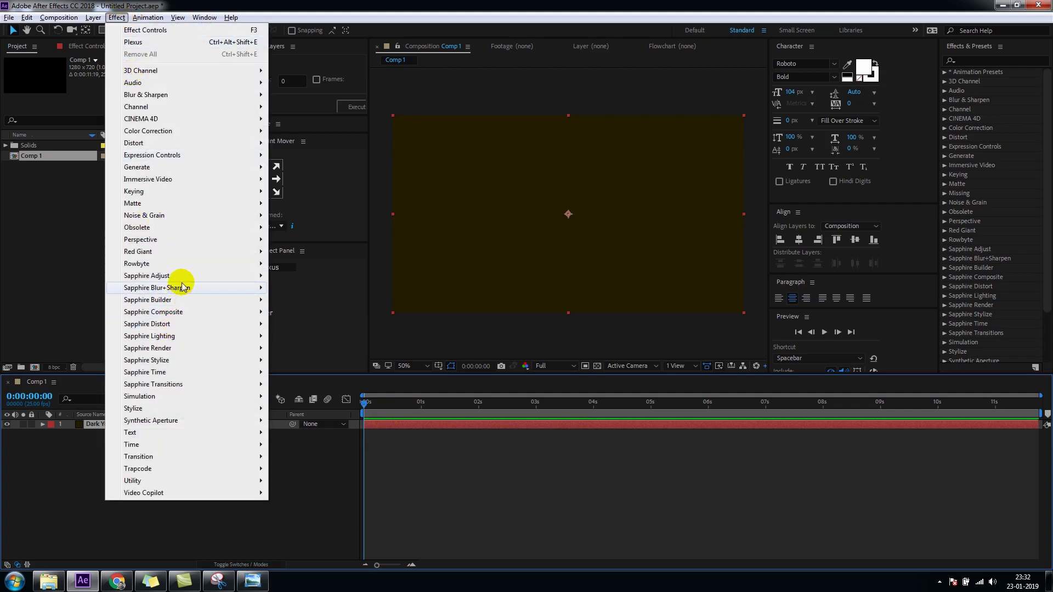
mouse_move(137, 263)
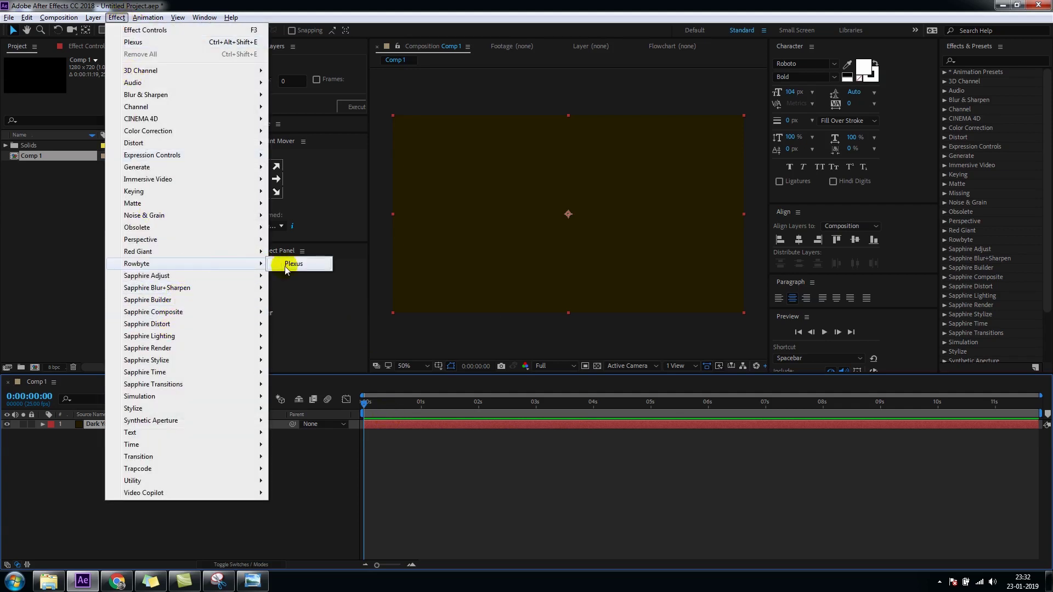
- Apply Plexus to the solid with a cube primitive, triangulation, points and lines renderers
click(294, 263)
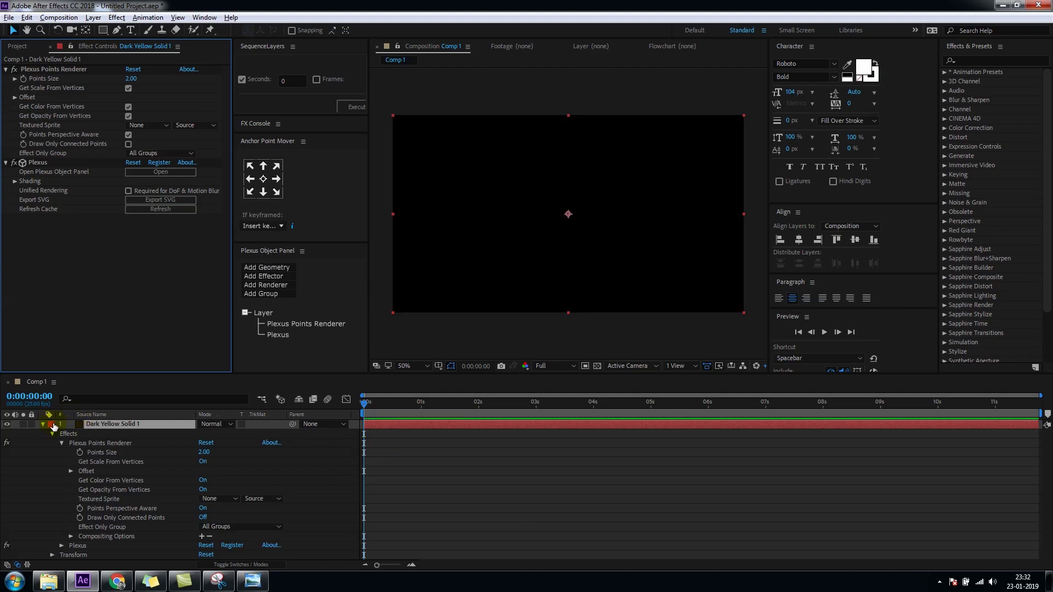
click(43, 424)
click(277, 269)
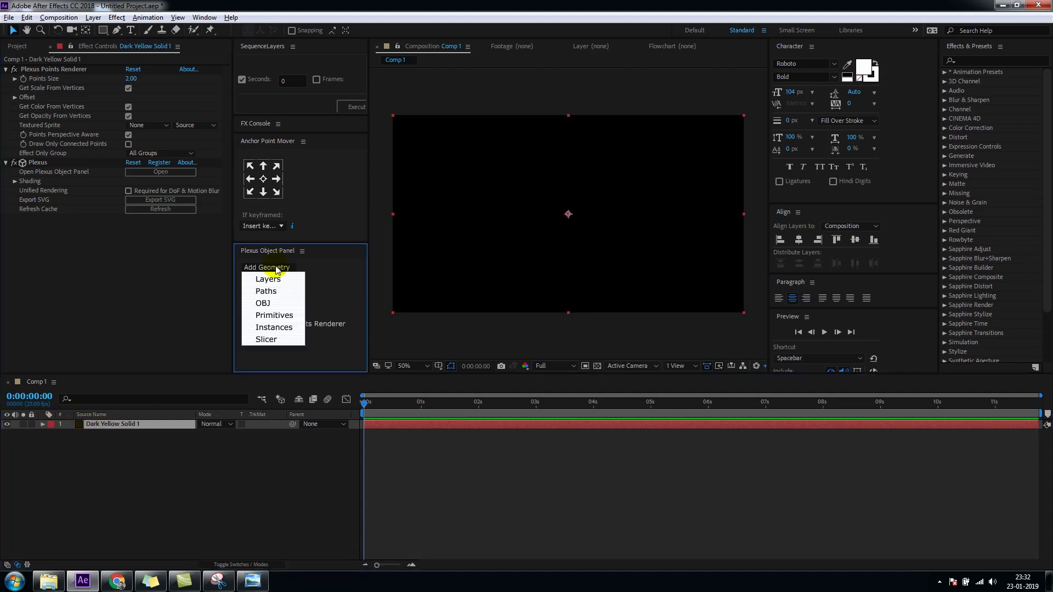
click(287, 317)
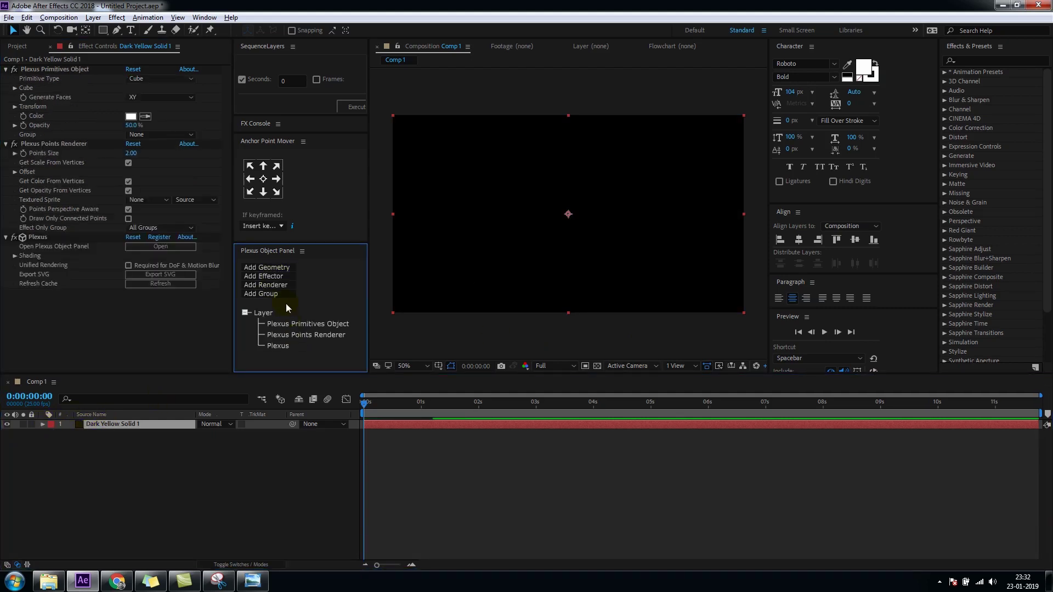
click(280, 285)
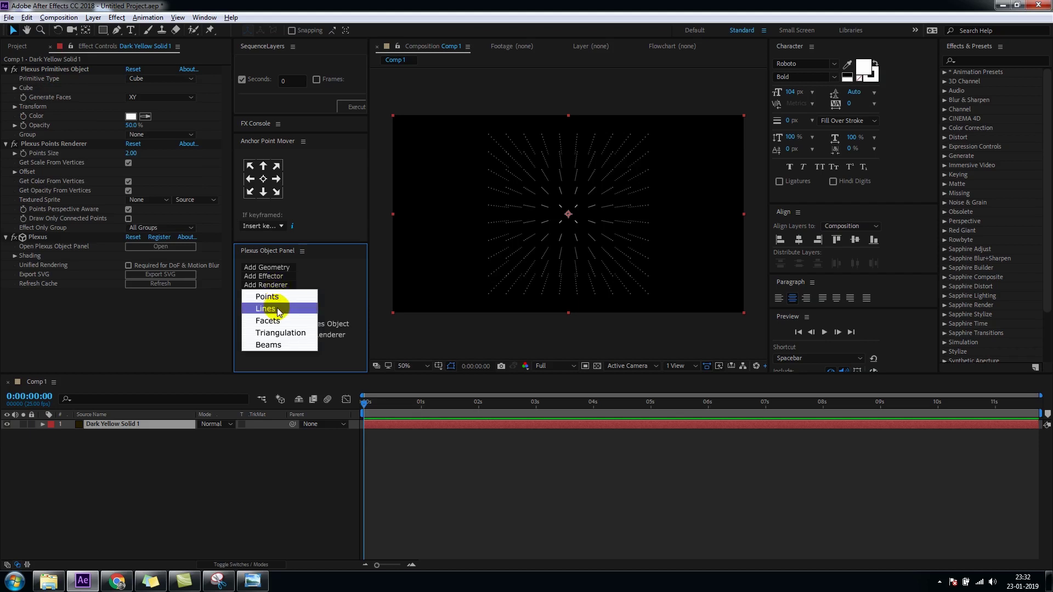
click(282, 332)
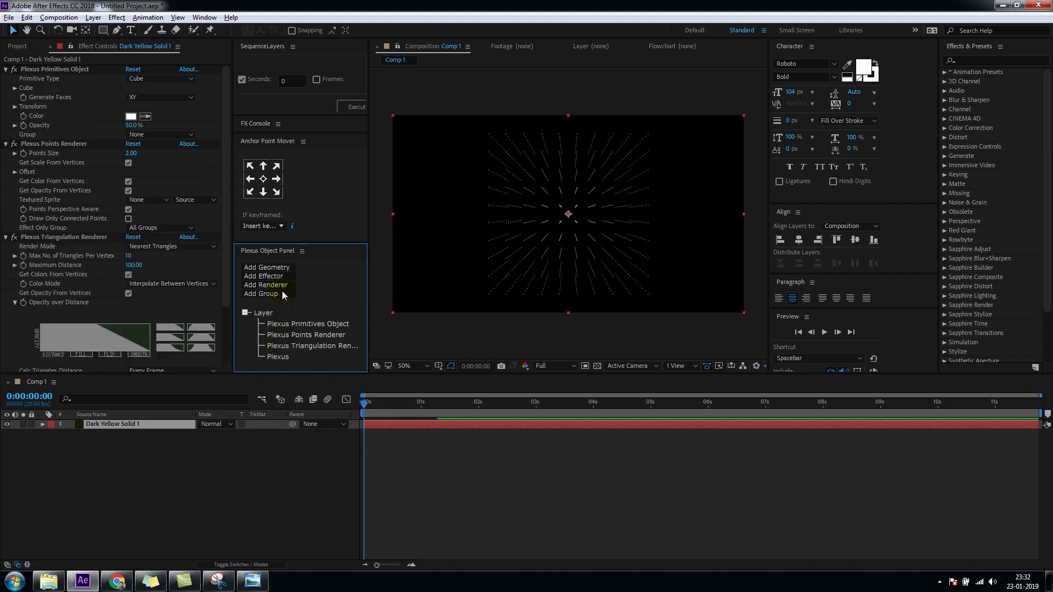
click(282, 286)
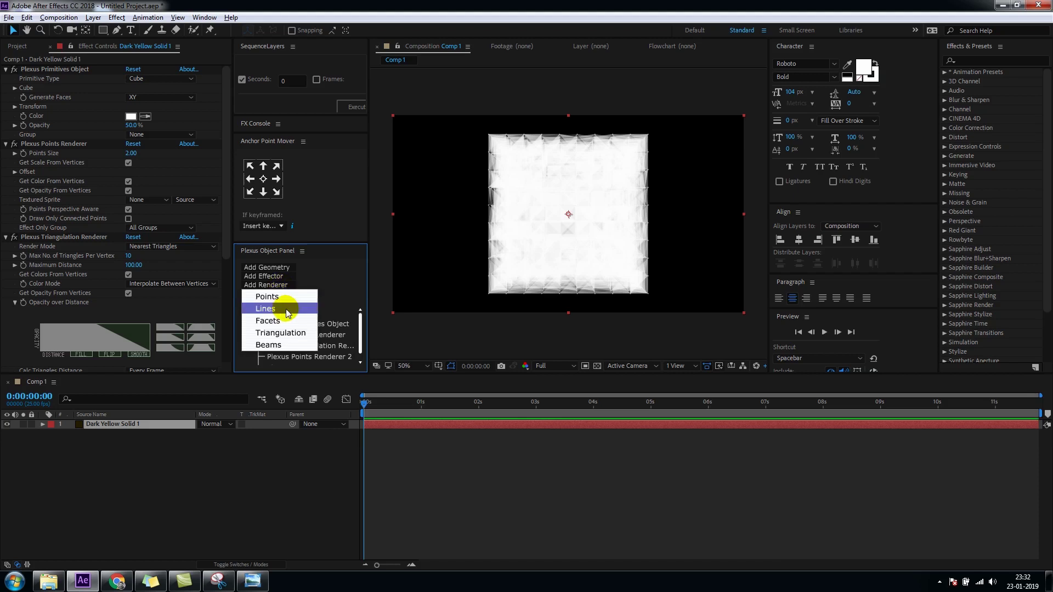
click(282, 310)
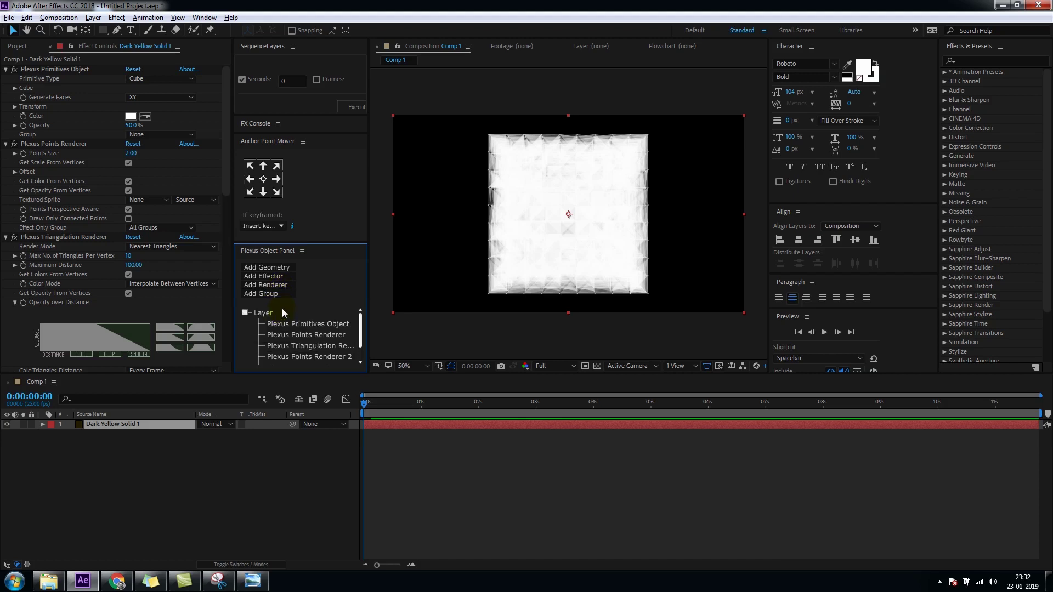
- Add Plexus Noise and Transform effectors to the cube network
click(282, 277)
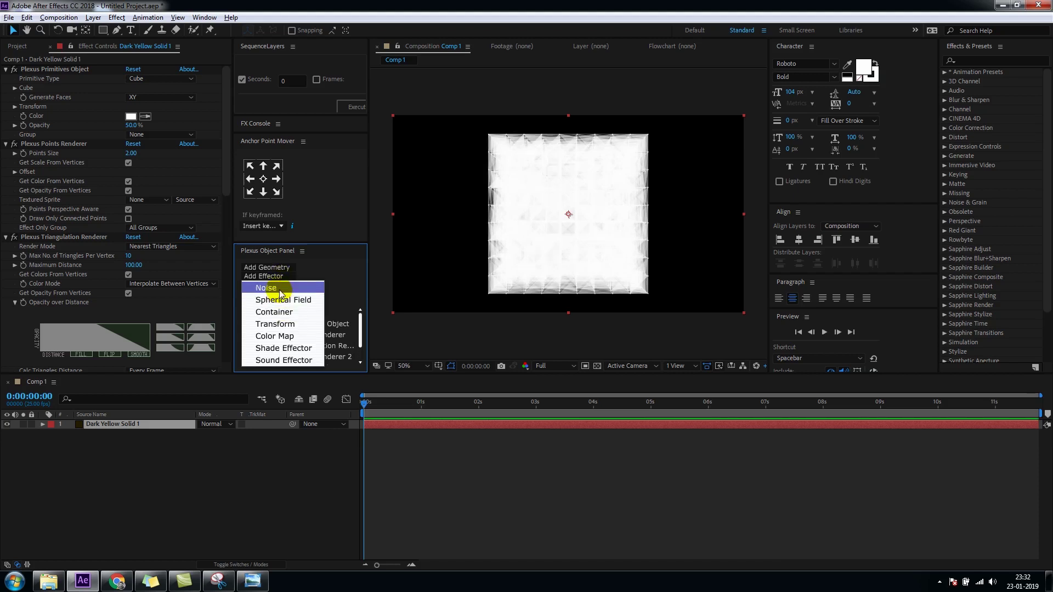
click(276, 286)
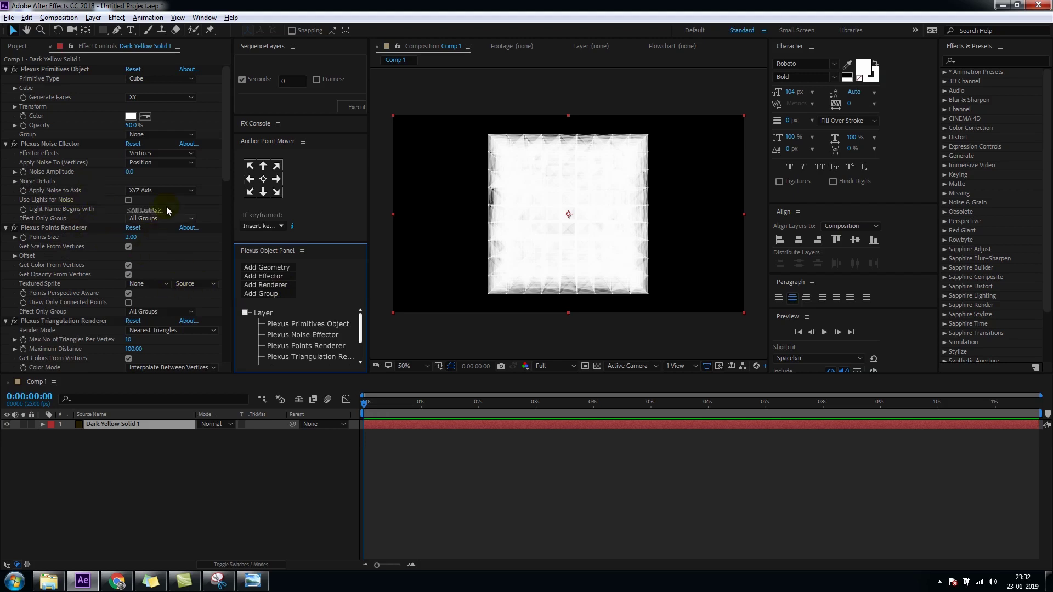
click(278, 277)
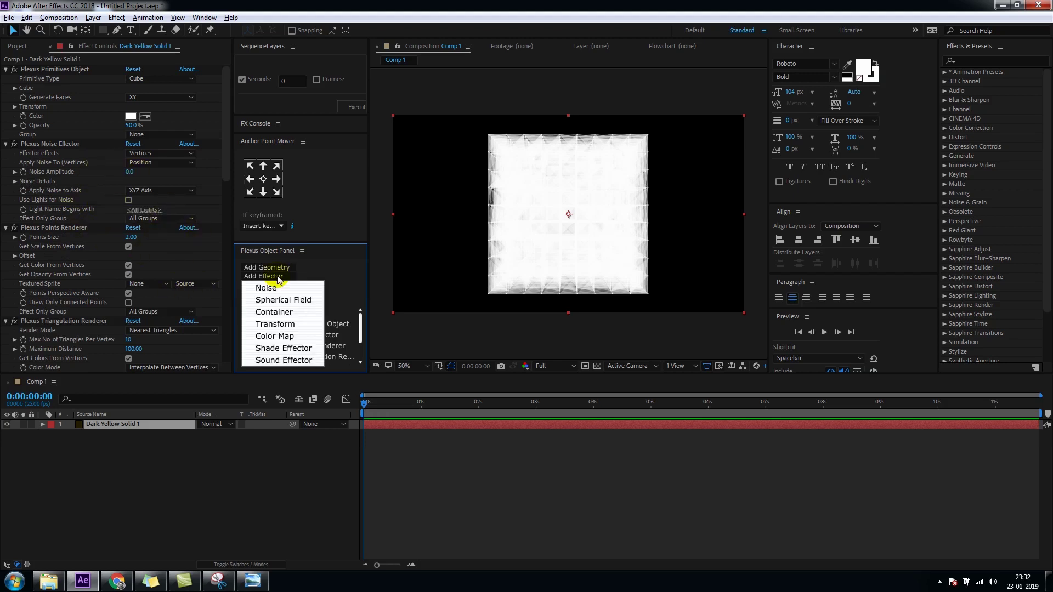
click(275, 323)
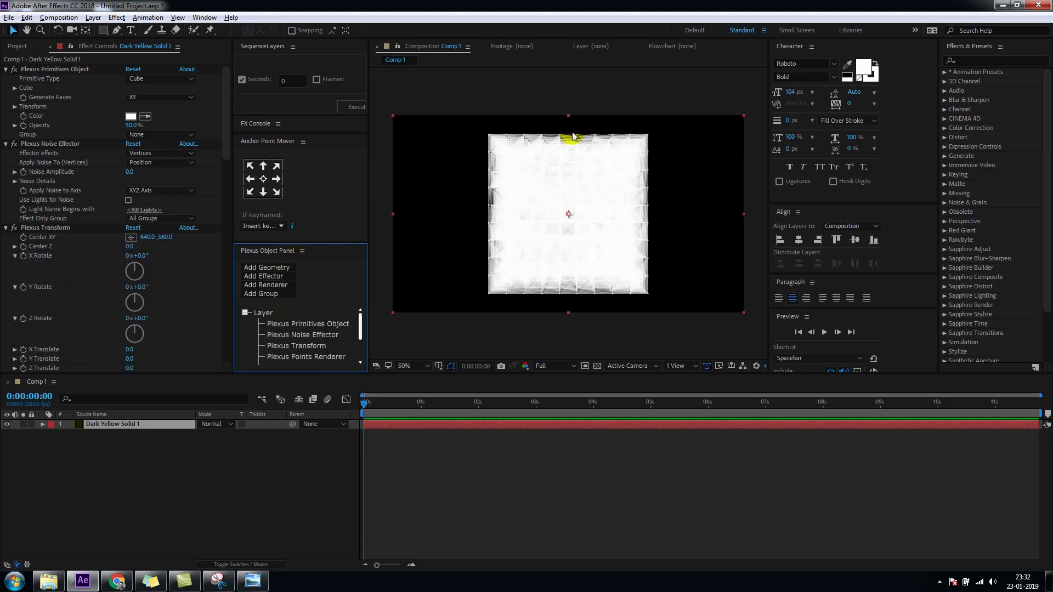
click(387, 416)
key(Home)
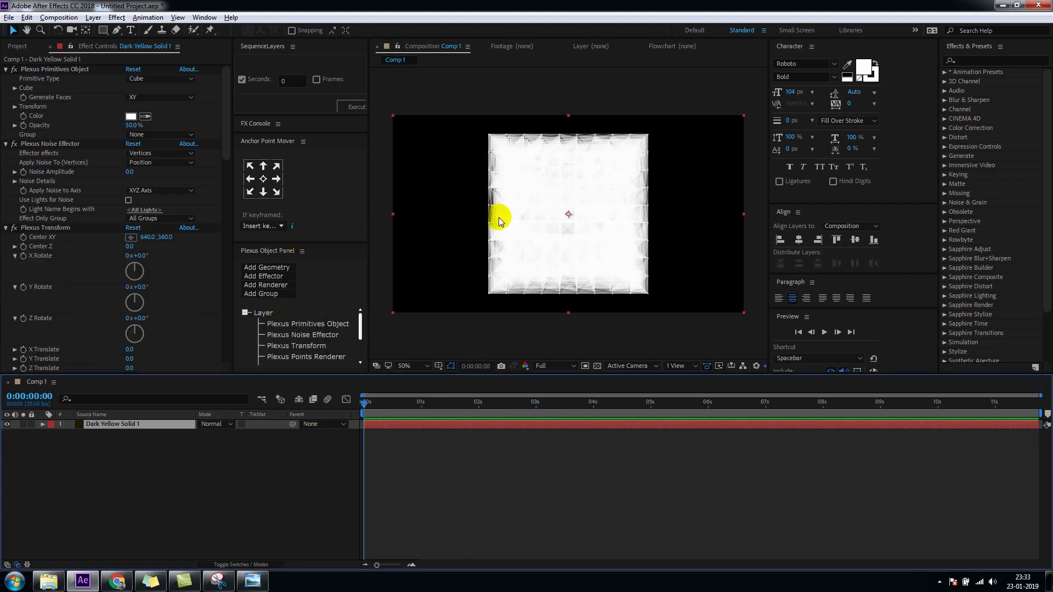
scroll(552, 207, up, 1)
scroll(532, 171, down, 1)
- Raise Plexus Noise Amplitude to about 1322, scattering the cube into a triangulated cloud
drag(129, 172, 903, 224)
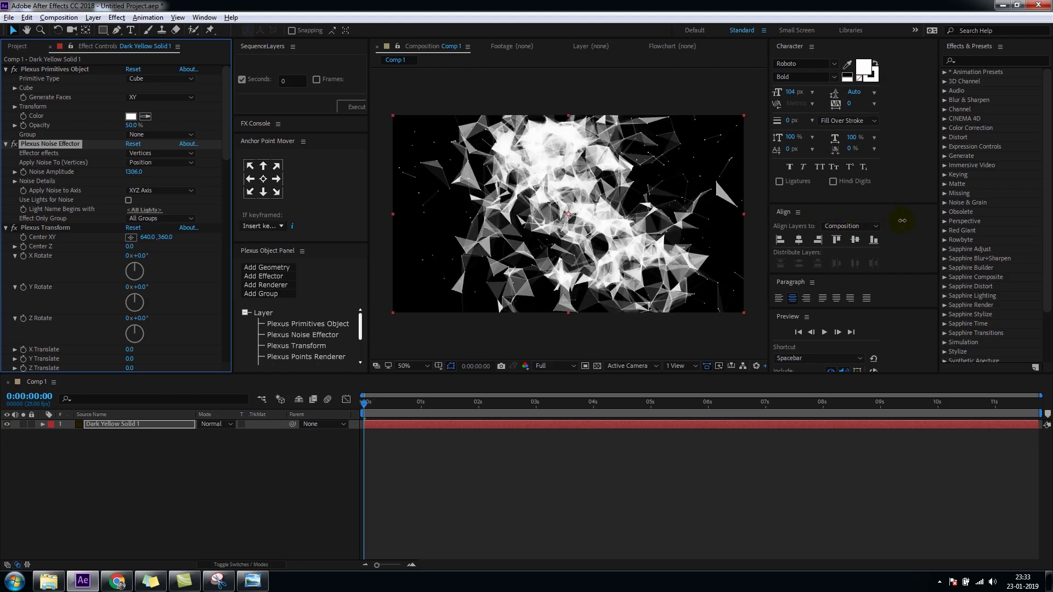
click(53, 228)
- Turn off the triangulation renderer and delete the second Plexus points renderer
click(12, 228)
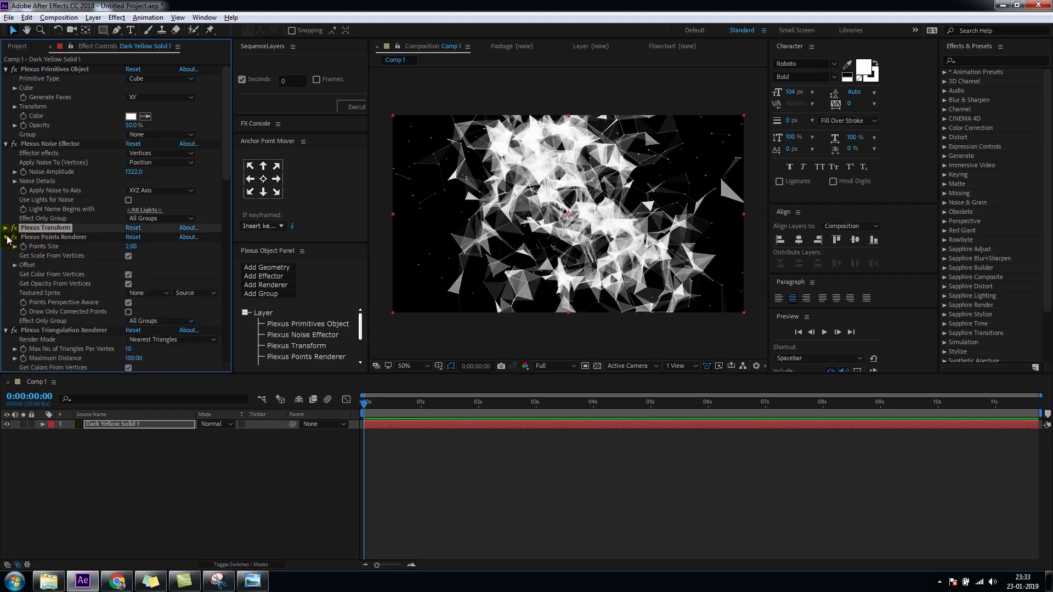
click(8, 238)
click(7, 246)
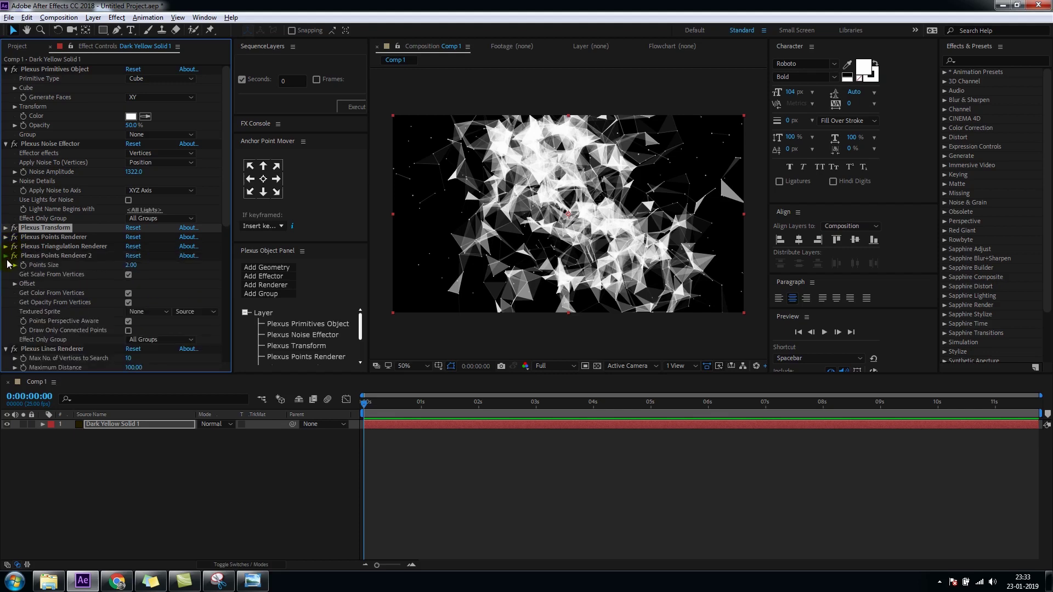
click(7, 256)
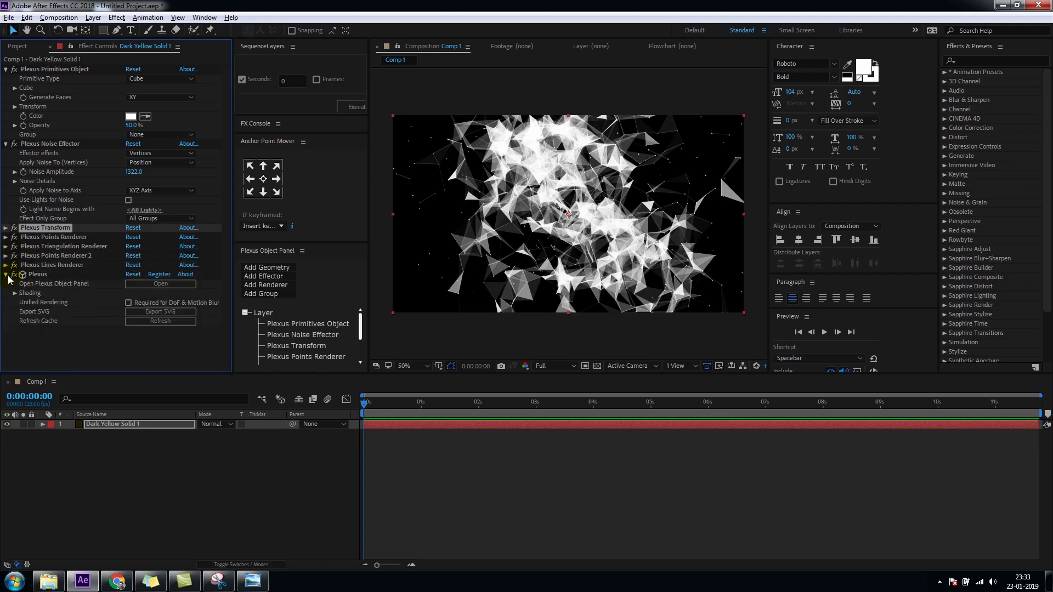
click(14, 246)
click(13, 255)
click(14, 265)
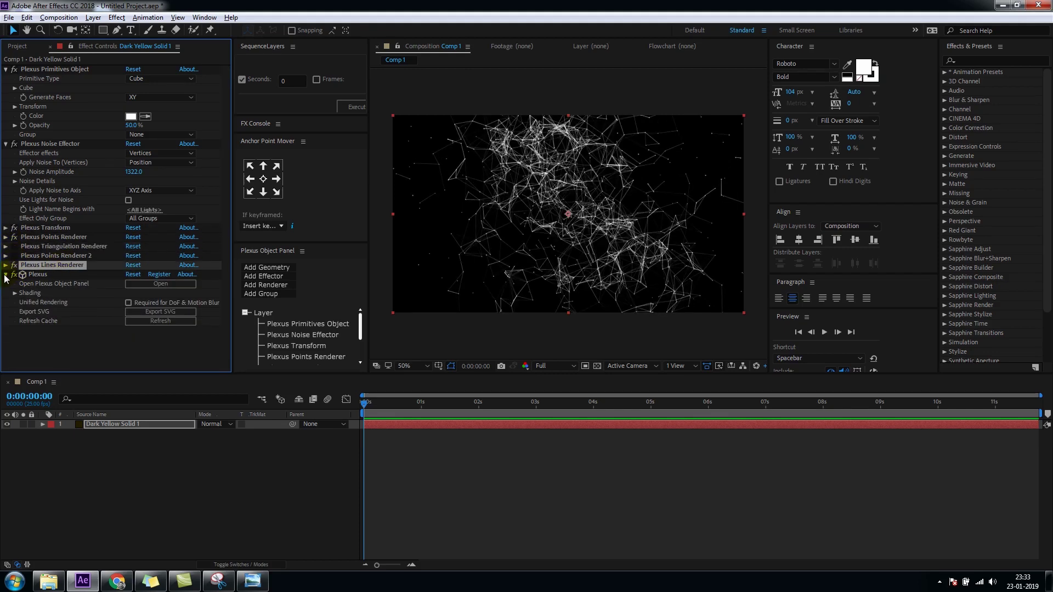
click(90, 255)
key(Delete)
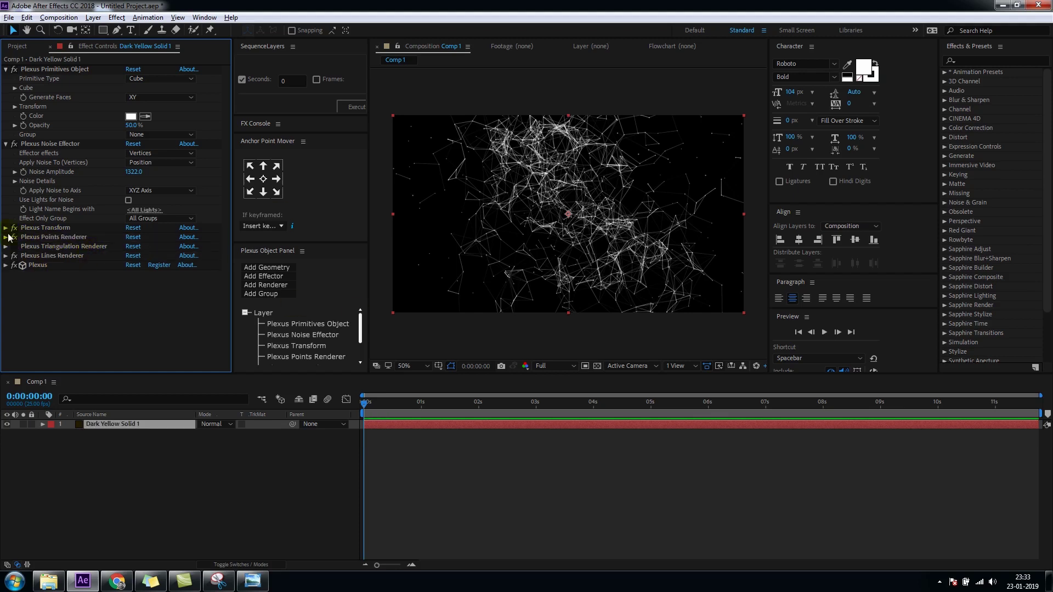
- Set Points Size to 3.20 and toggle Draw Only Connected Points off
click(7, 237)
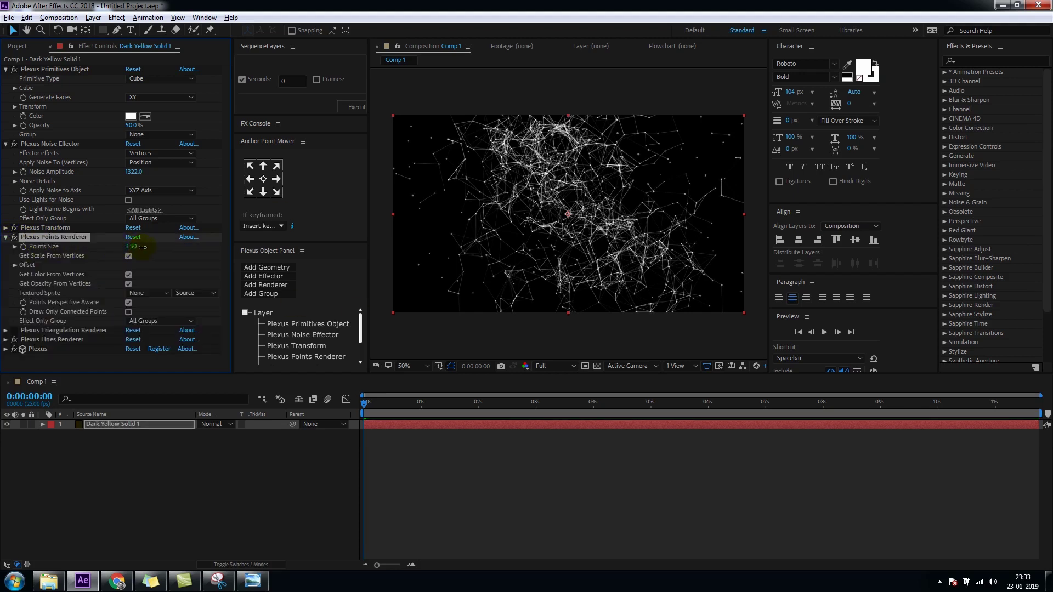
drag(142, 247, 141, 250)
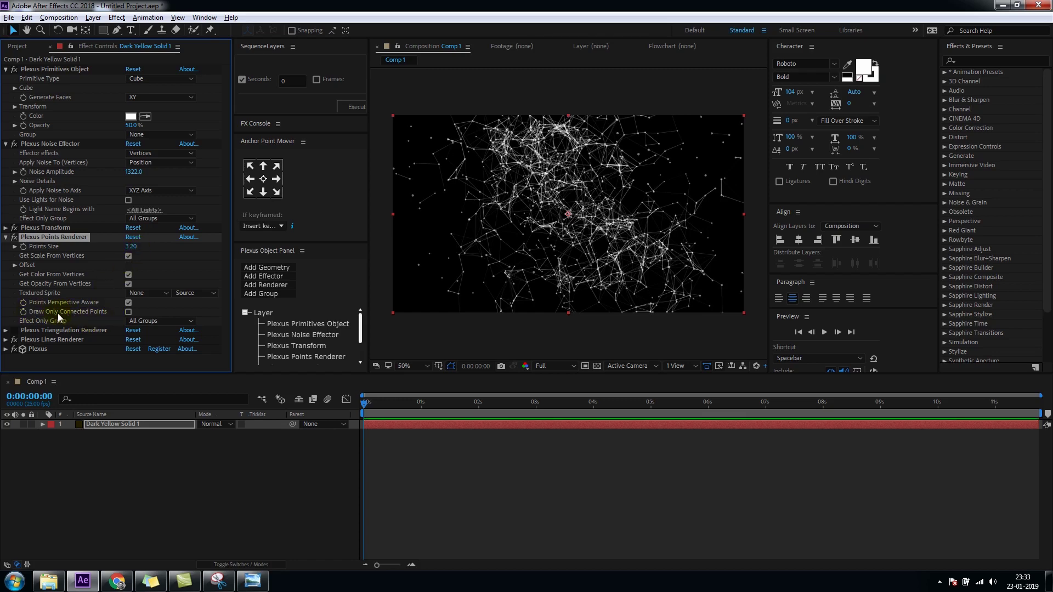
click(129, 312)
- Re-enable Draw Only Connected Points and set Lines Renderer Maximum Distance to 98
click(128, 312)
click(6, 339)
scroll(149, 210, down, 5)
mouse_move(132, 155)
mouse_down()
mouse_move(104, 154)
mouse_move(149, 159)
mouse_up()
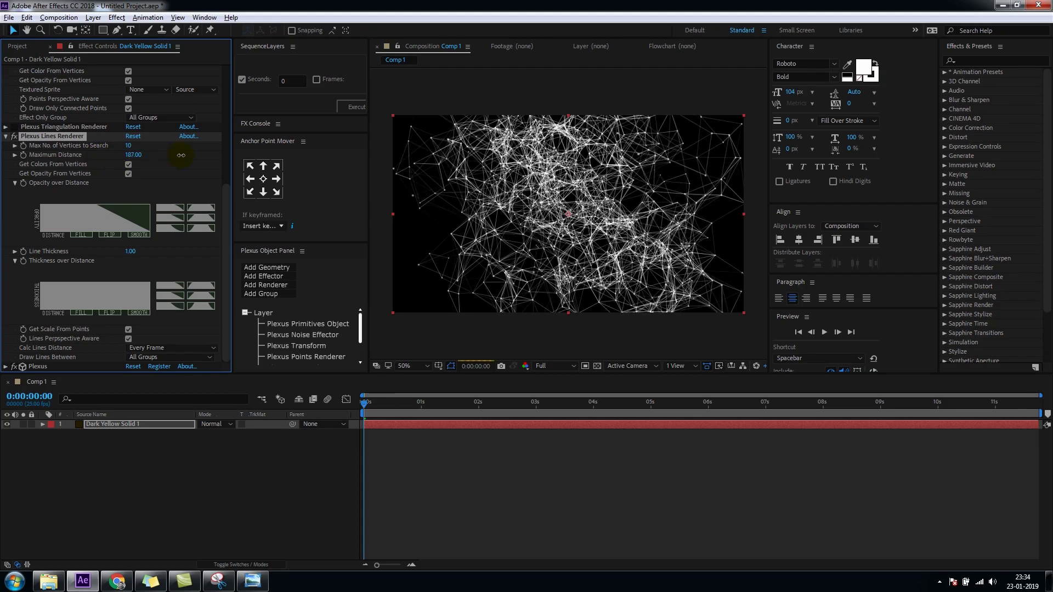
mouse_move(147, 159)
mouse_down()
mouse_move(421, 169)
mouse_move(131, 172)
mouse_move(158, 168)
mouse_move(145, 168)
mouse_up()
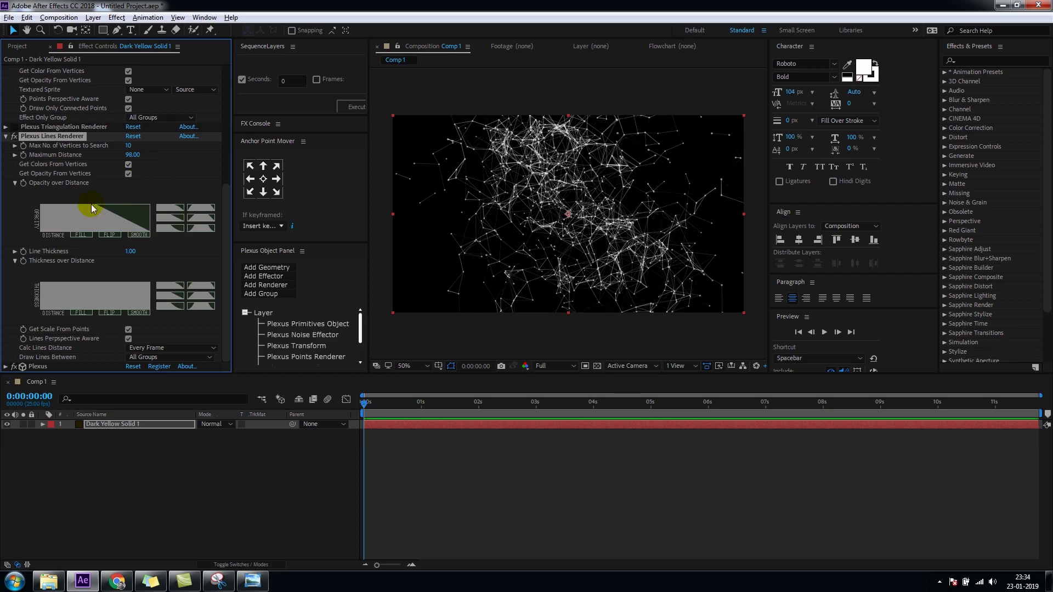
scroll(73, 200, up, 2)
scroll(90, 208, up, 3)
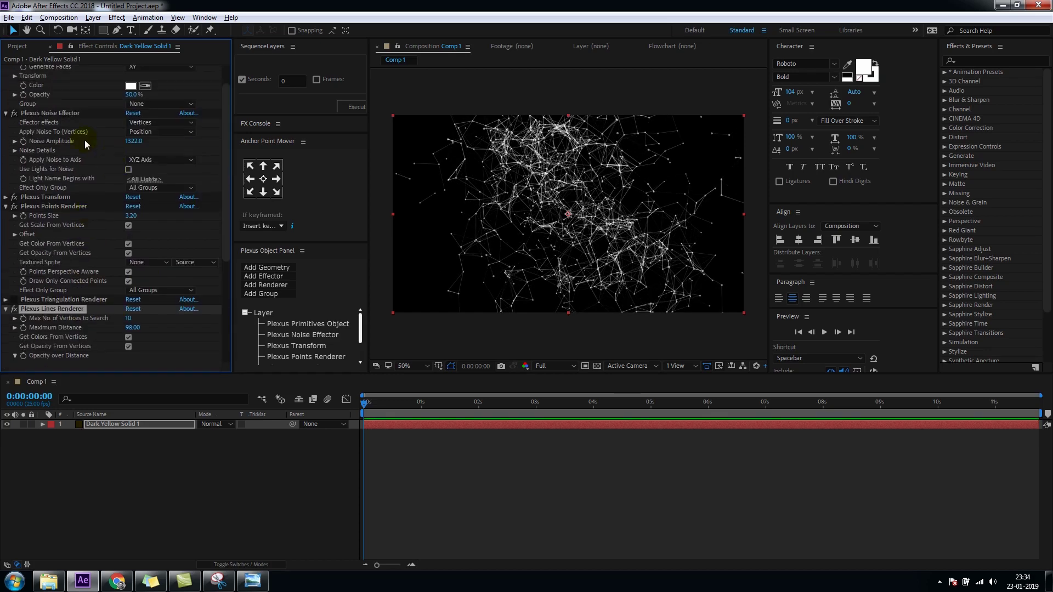
- Keyframe Noise Amplitude from 1685 at the start to 3140 at the end
drag(142, 142, 352, 157)
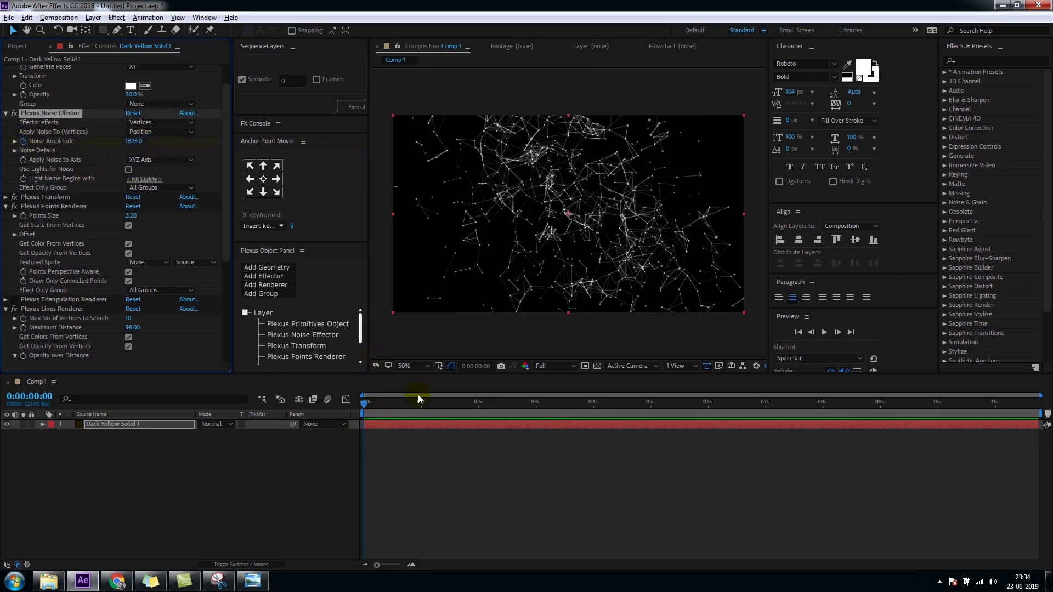
drag(416, 406, 1043, 421)
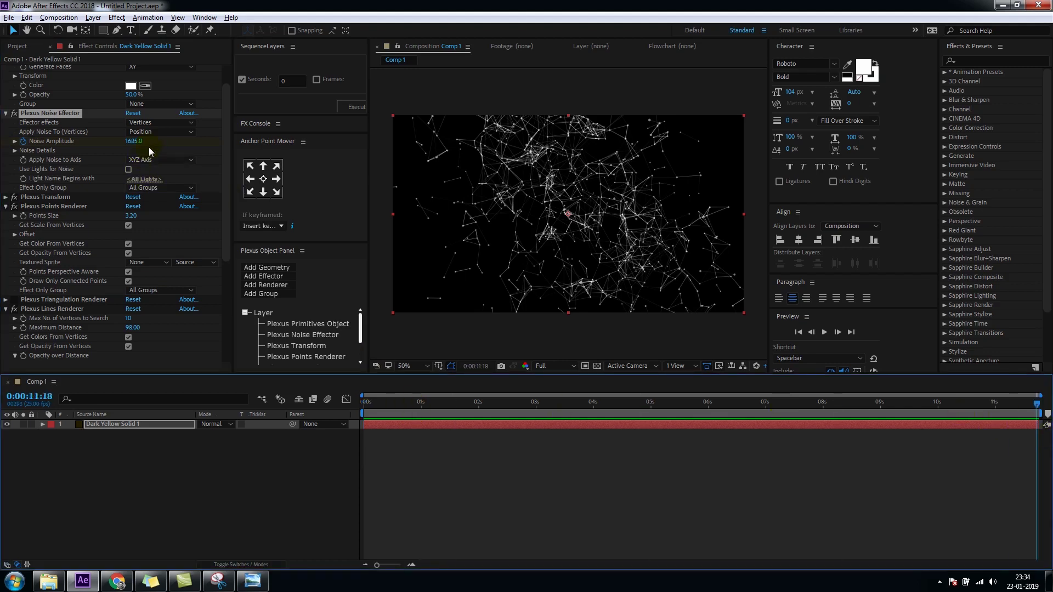
mouse_move(135, 142)
mouse_down()
mouse_move(626, 180)
mouse_move(628, 425)
mouse_up()
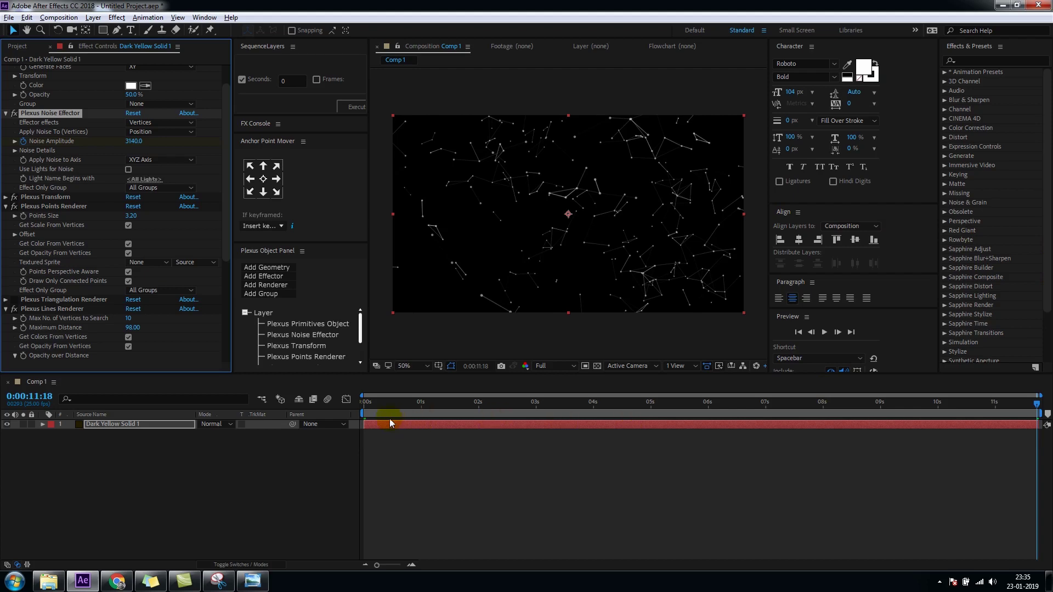
- Preview the scattering network animation from the beginning
key(Home)
click(315, 481)
key(space)
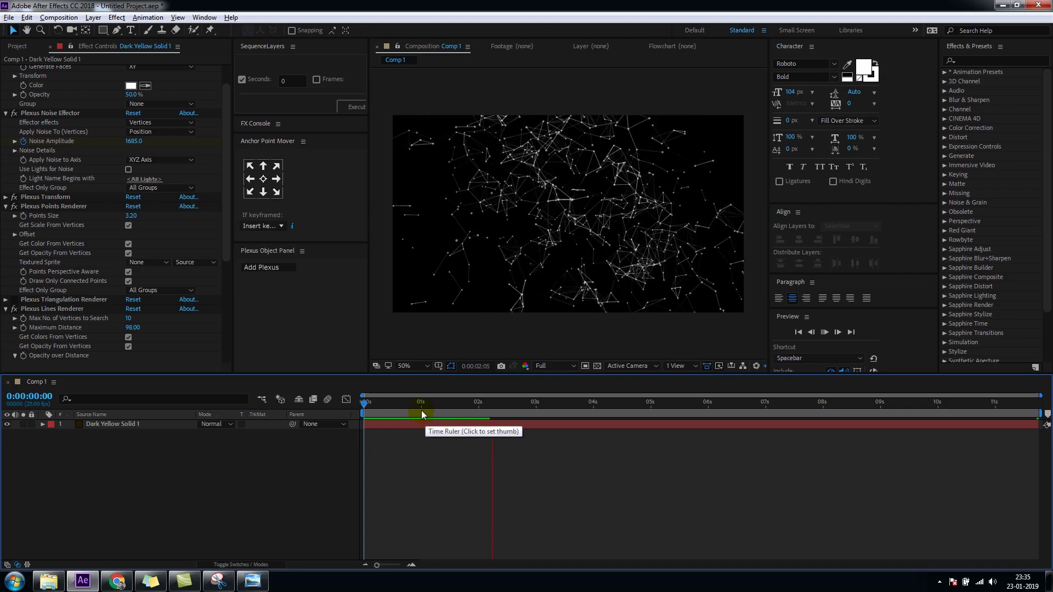
click(405, 411)
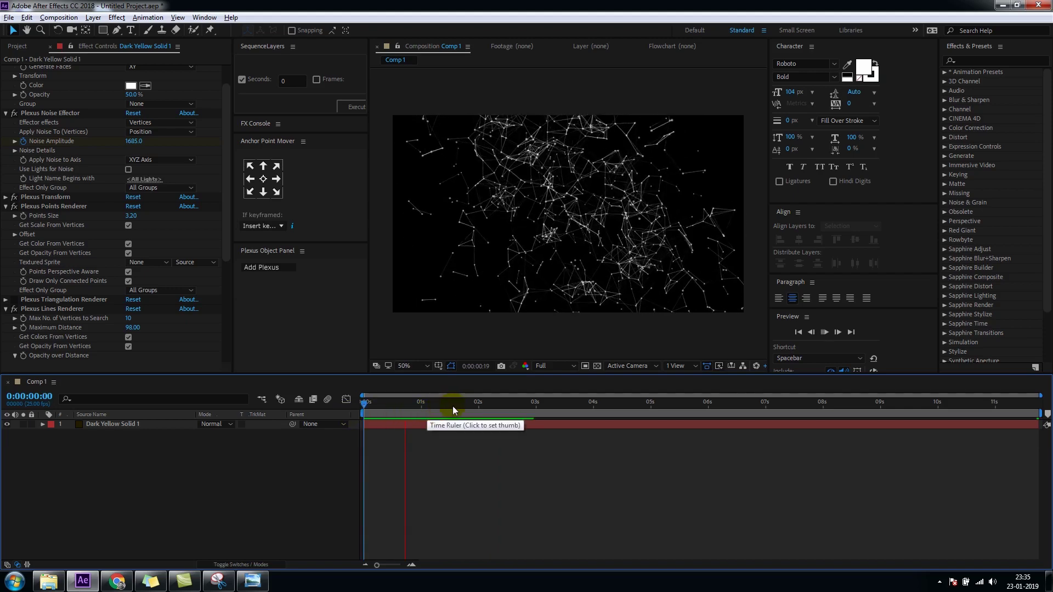
key(space)
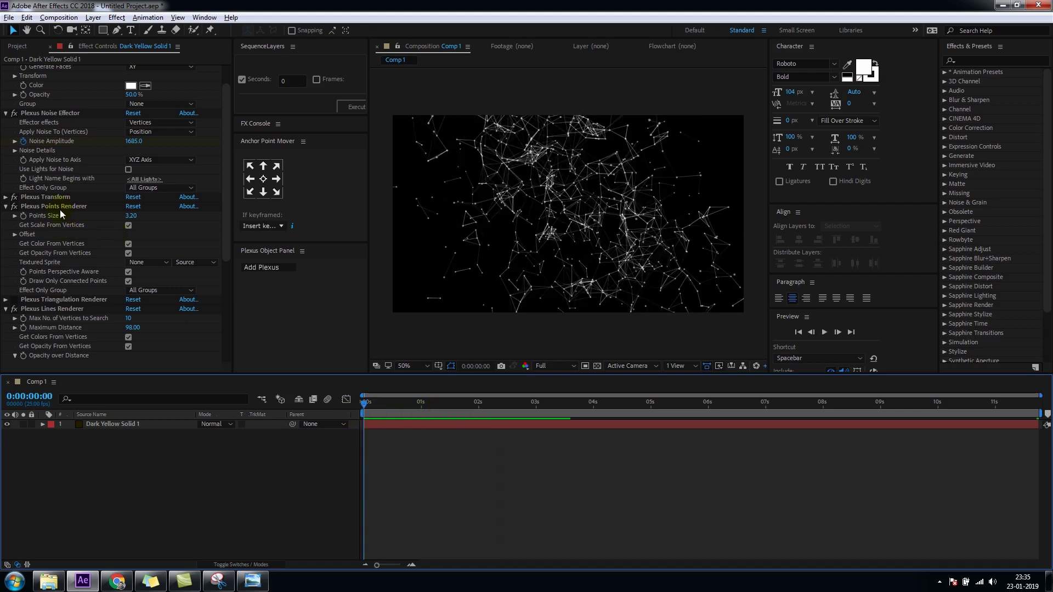
- Keyframe Plexus Transform Y Rotate to one full revolution at the end, then preview
click(6, 198)
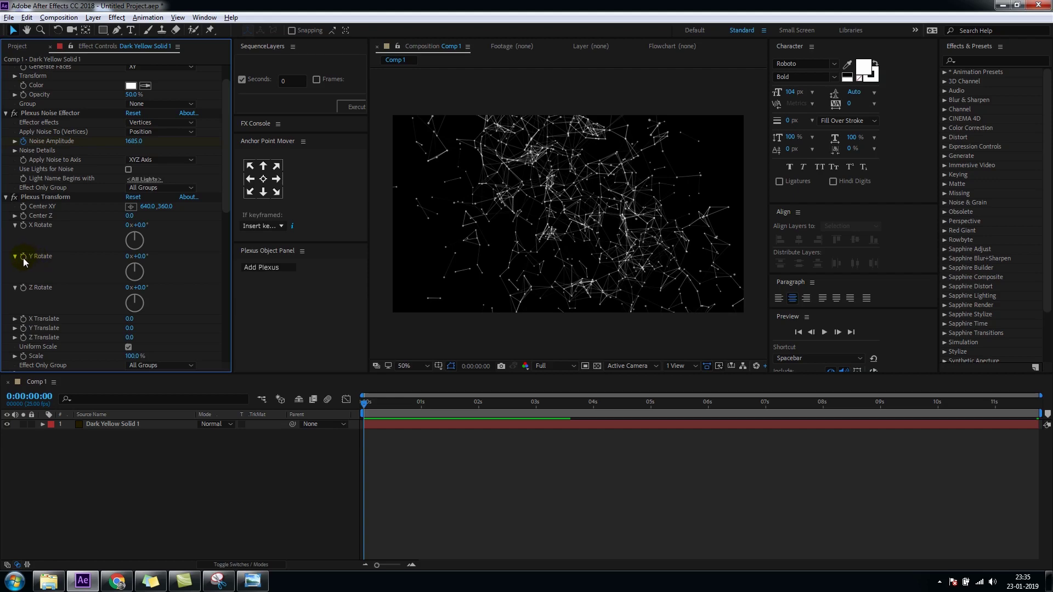
click(45, 198)
drag(457, 403, 1038, 420)
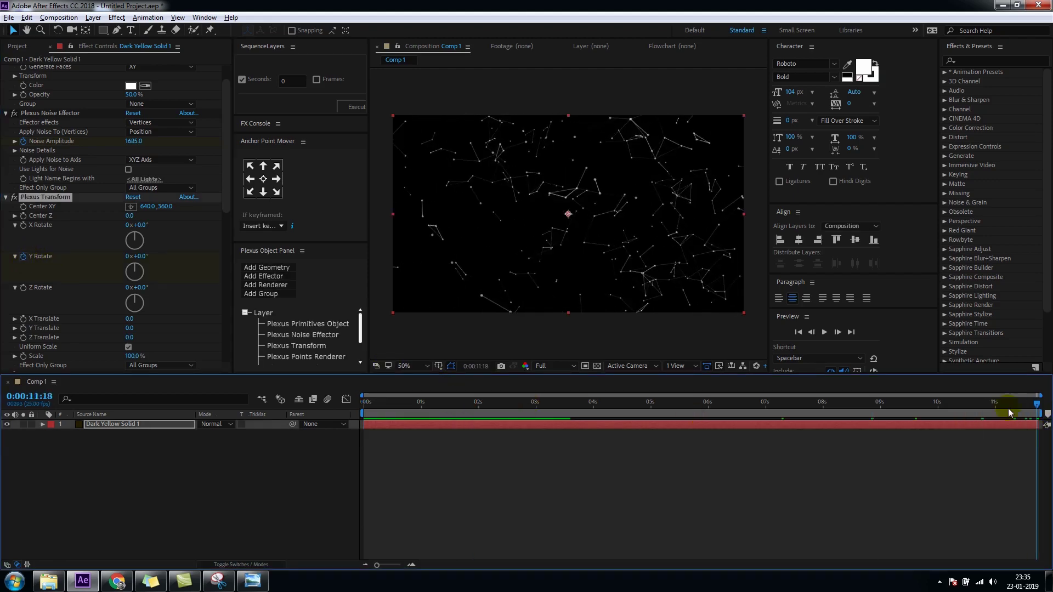
click(141, 256)
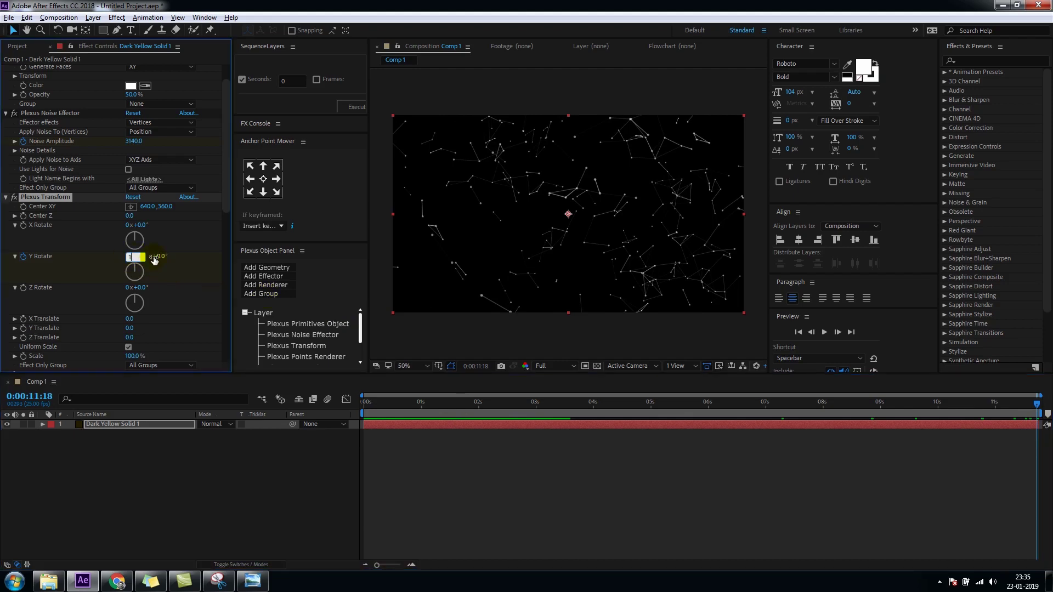
key(Return)
key(Home)
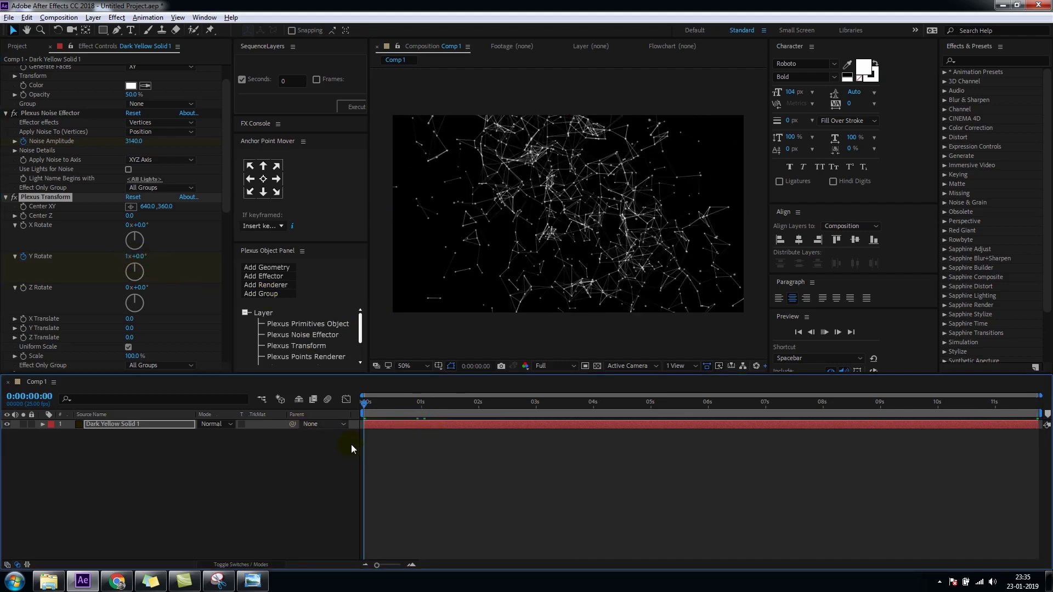
key(space)
key(space)
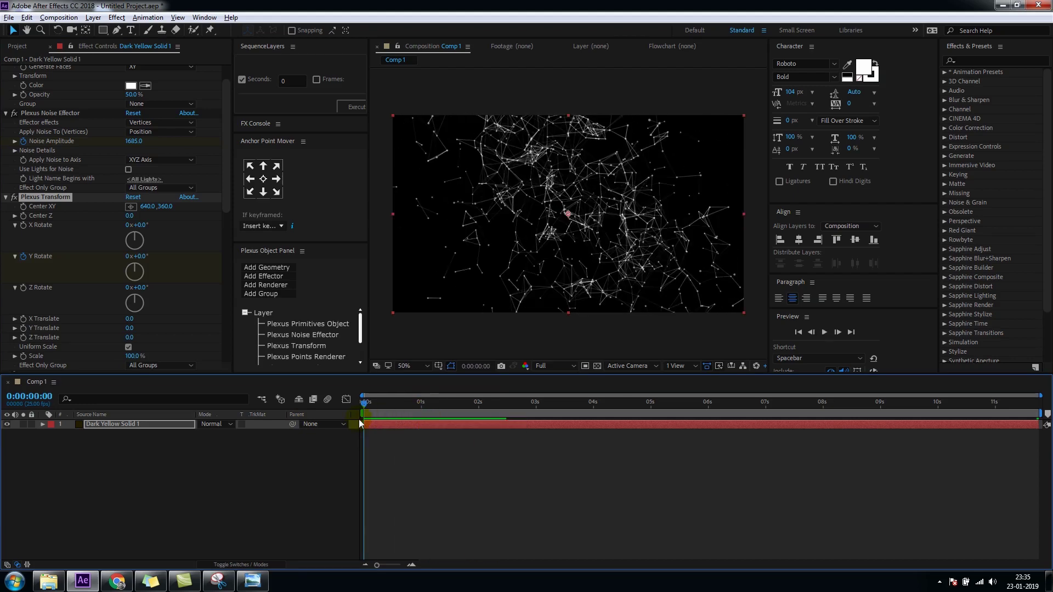
- Change the end Y Rotate keyframe to 0x+45°, showing keyframes with U
key(End)
key(u)
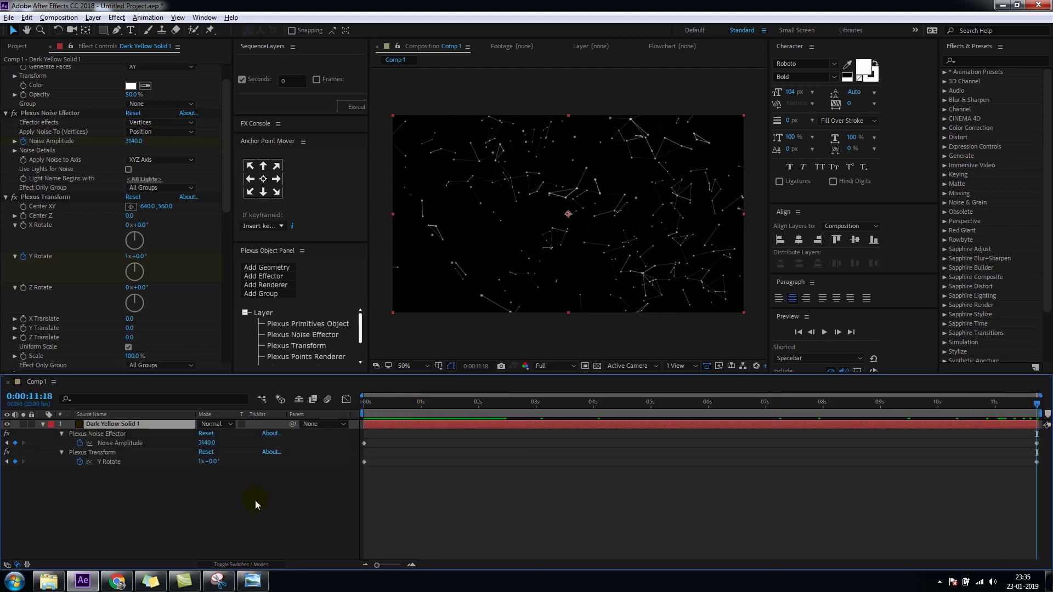
click(255, 500)
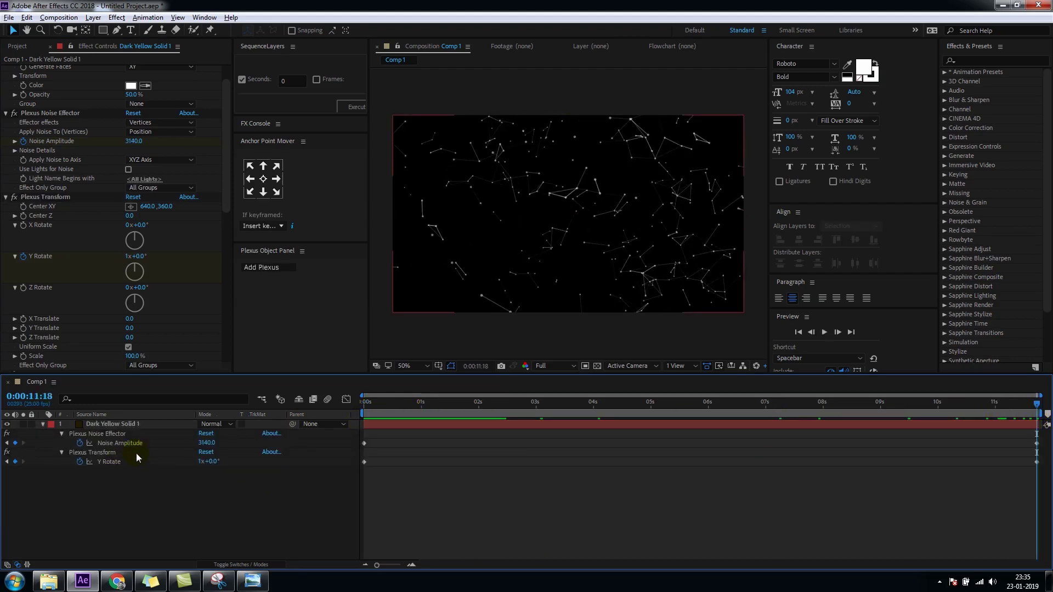
click(205, 463)
text(0)
key(Return)
drag(231, 462, 242, 461)
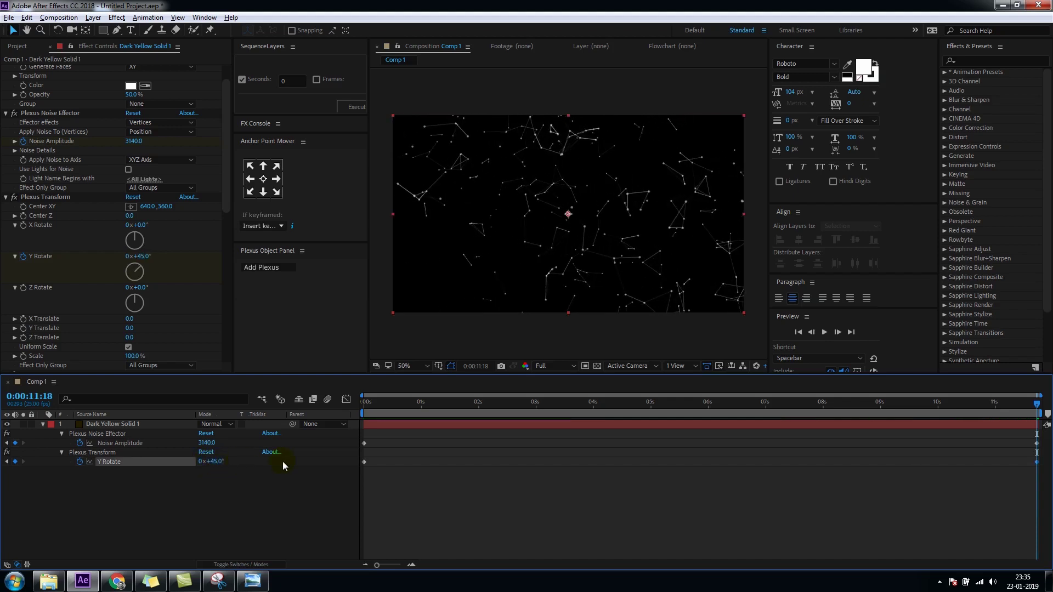
- Preview the 45° Y rotation from the composition start
click(336, 426)
key(Home)
click(305, 506)
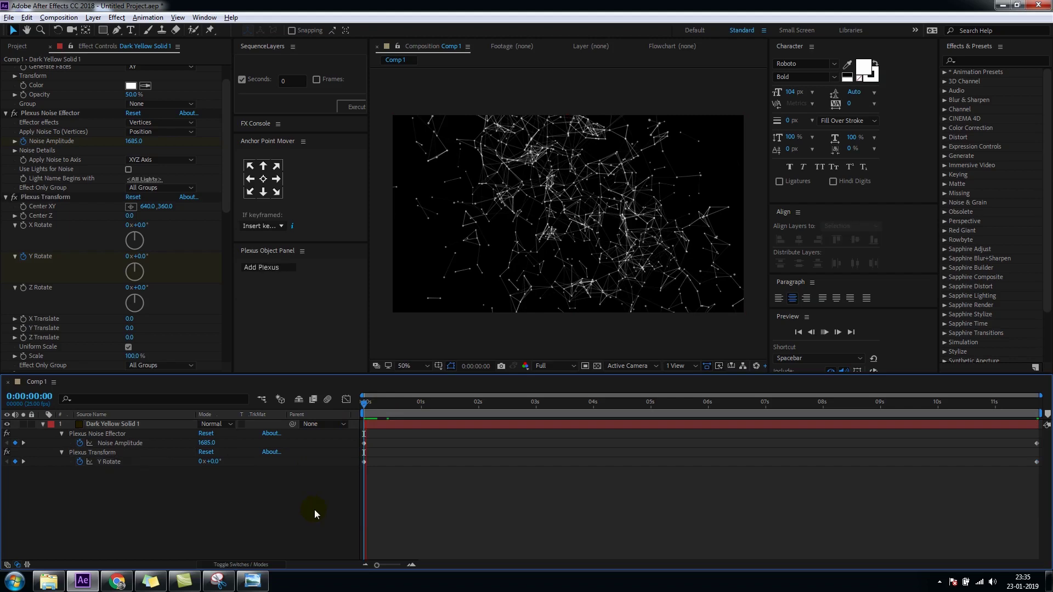
key(space)
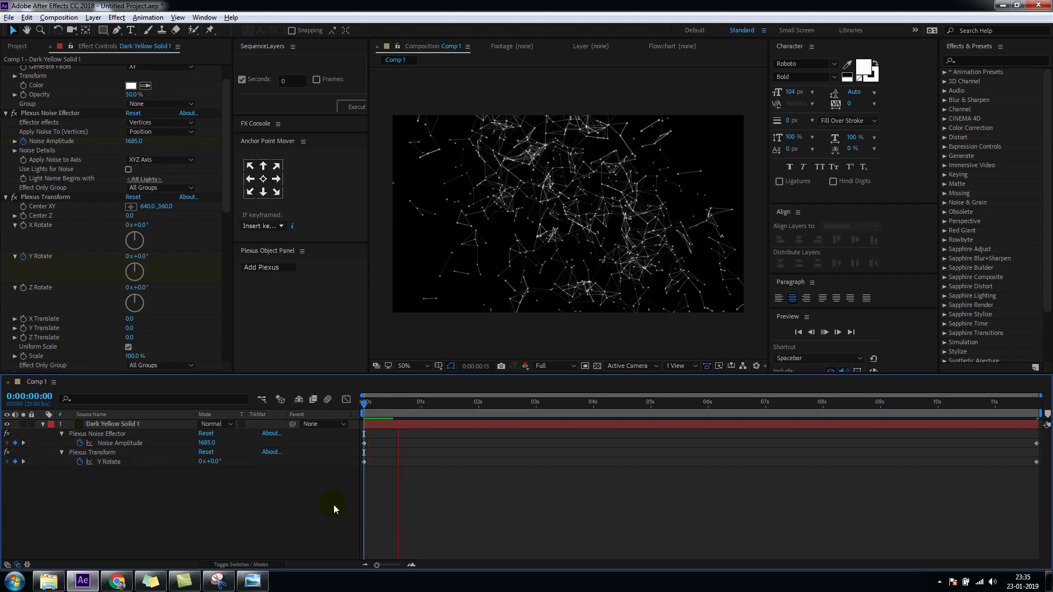
key(space)
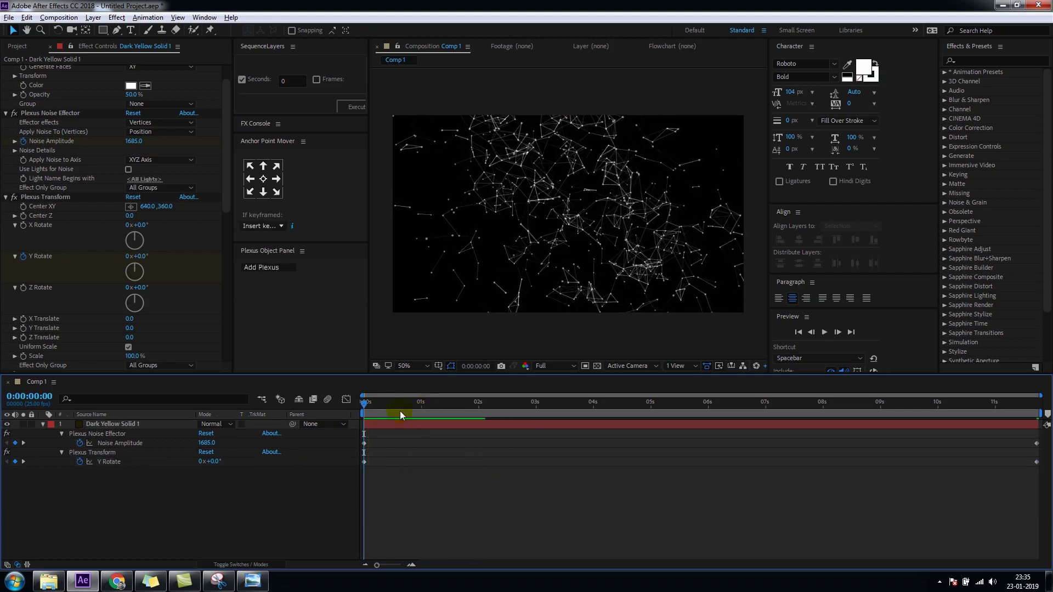
key(space)
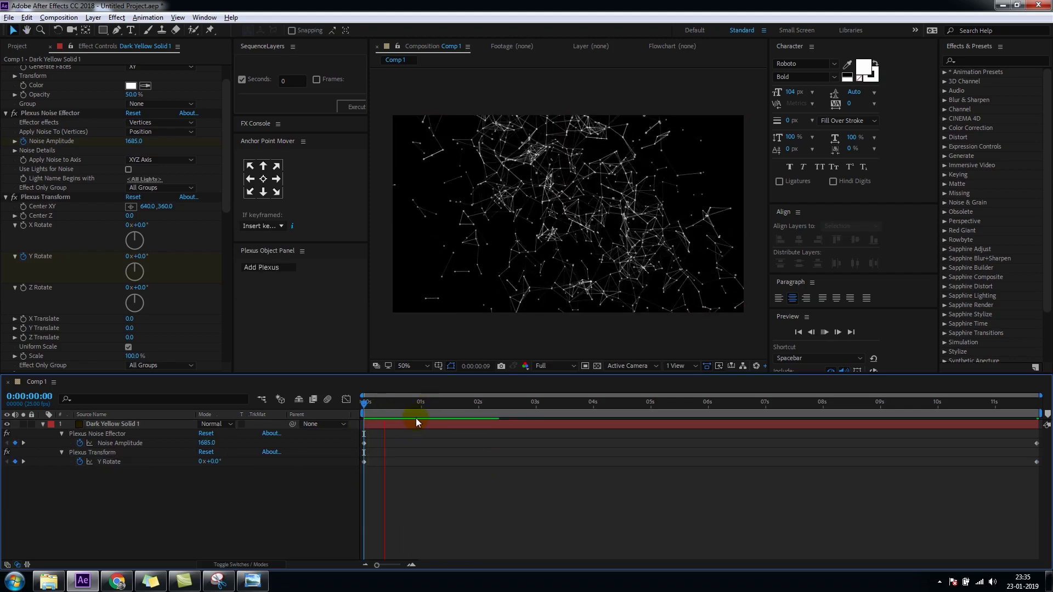
- Enable Plexus Triangulation Renderer with maximum distance 60 and a curved opacity-over-distance preset
click(6, 113)
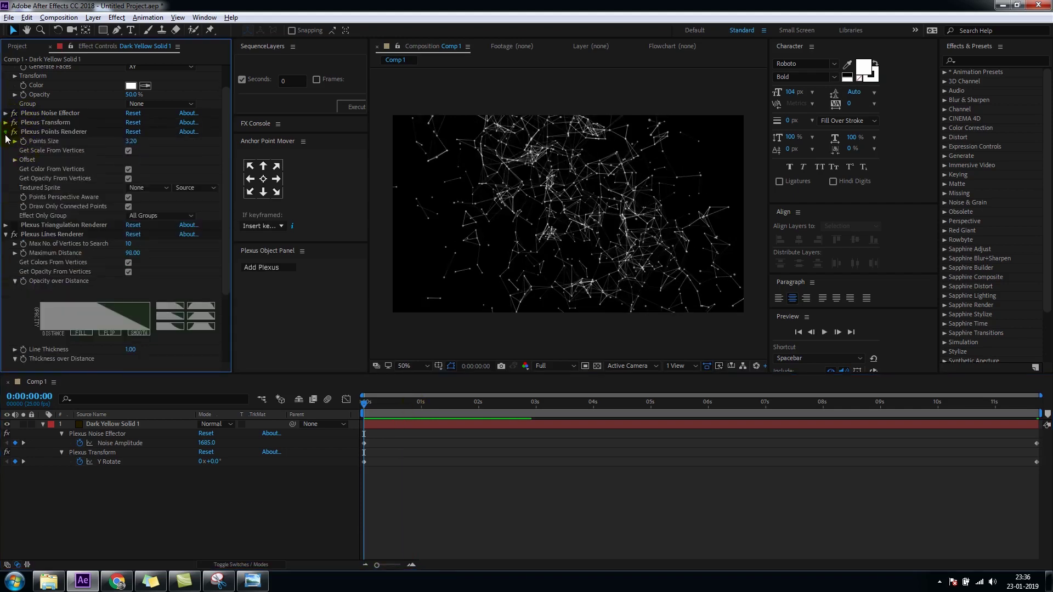
click(5, 132)
click(14, 141)
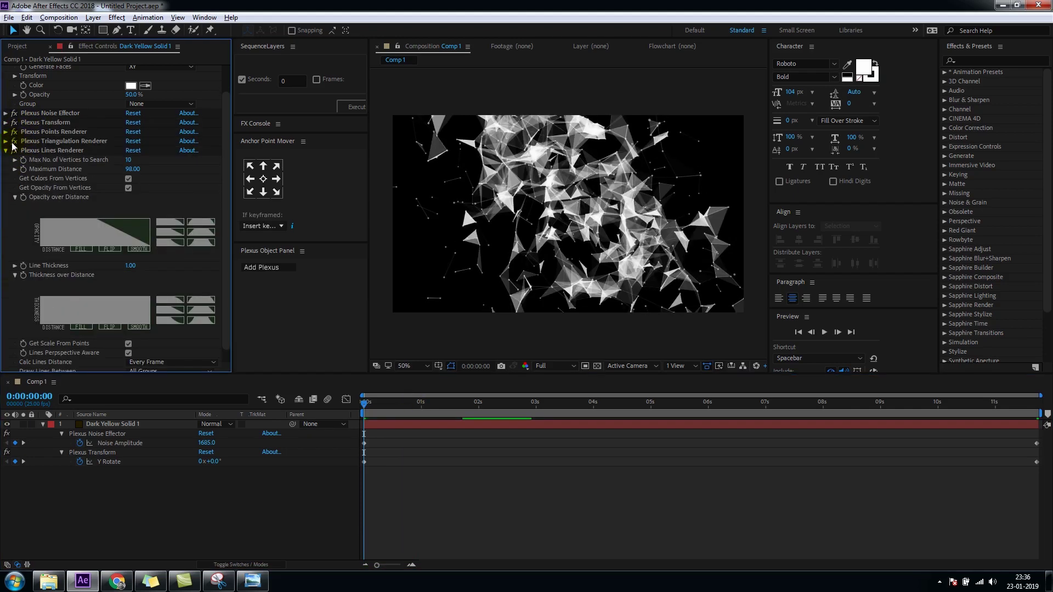
click(6, 140)
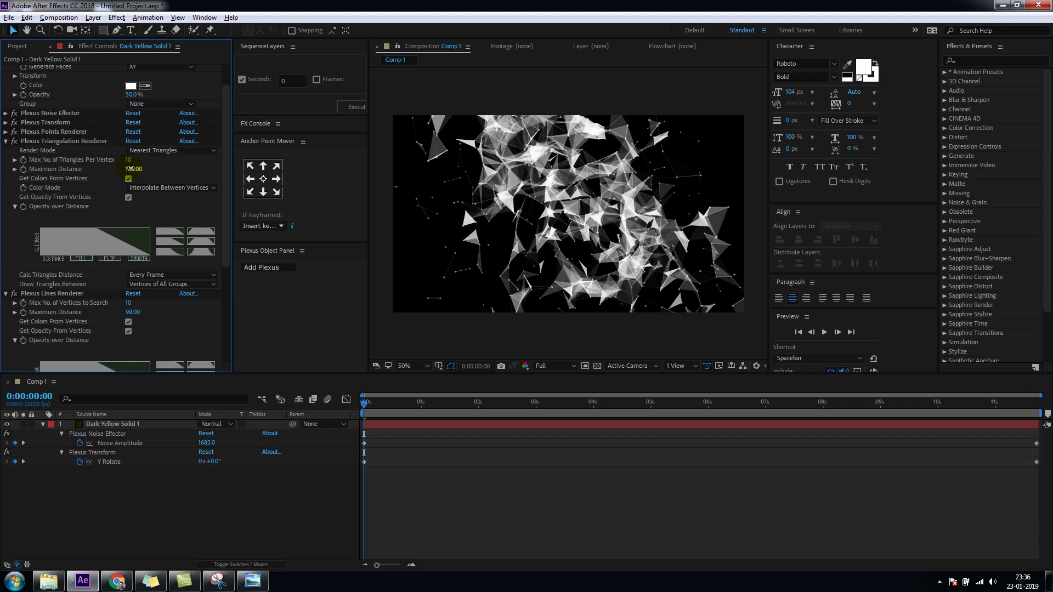
drag(130, 169, 111, 169)
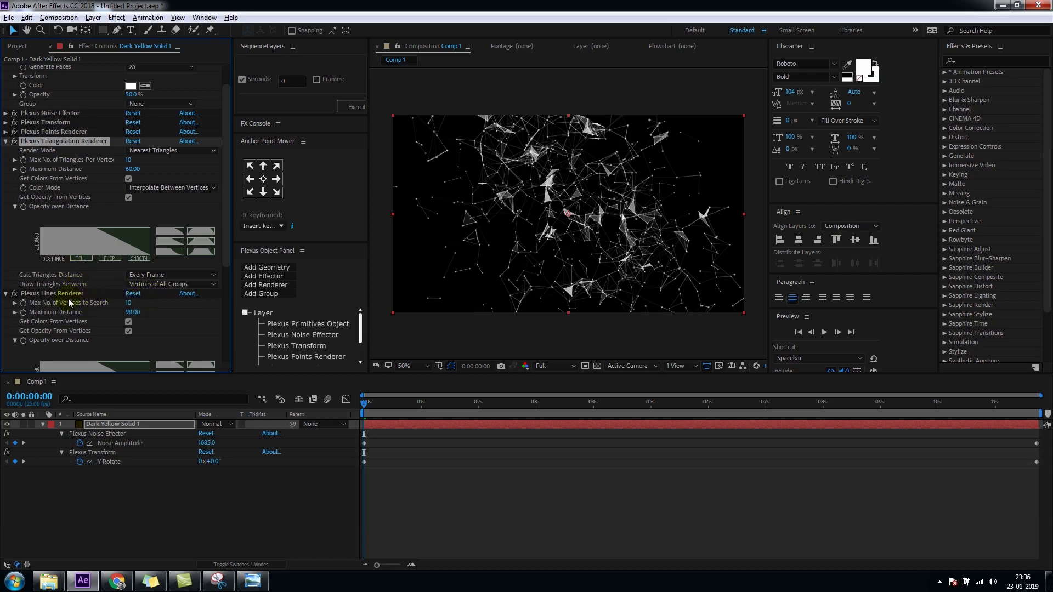
click(185, 239)
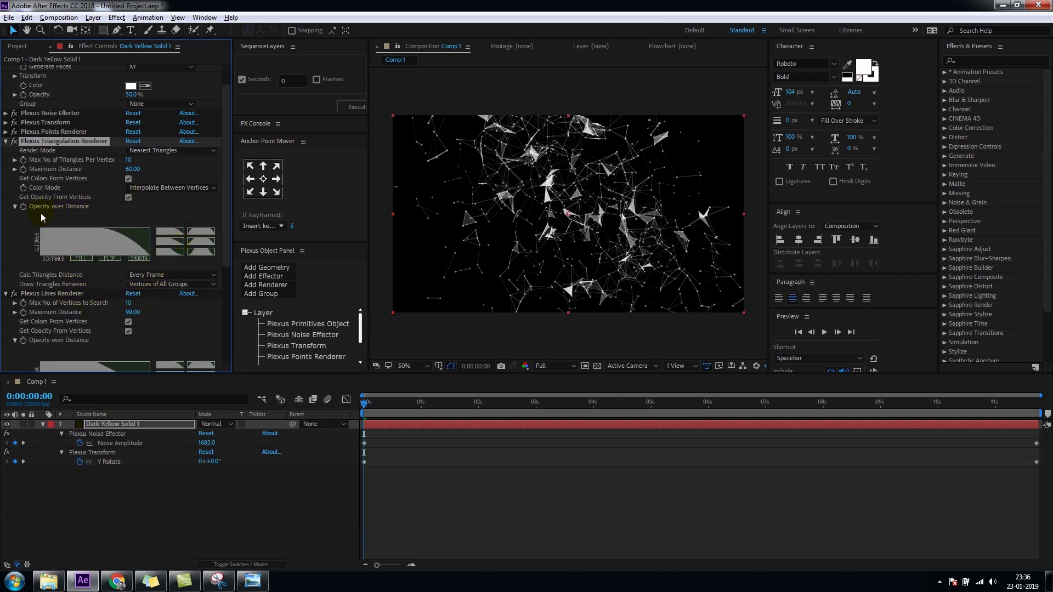
click(13, 207)
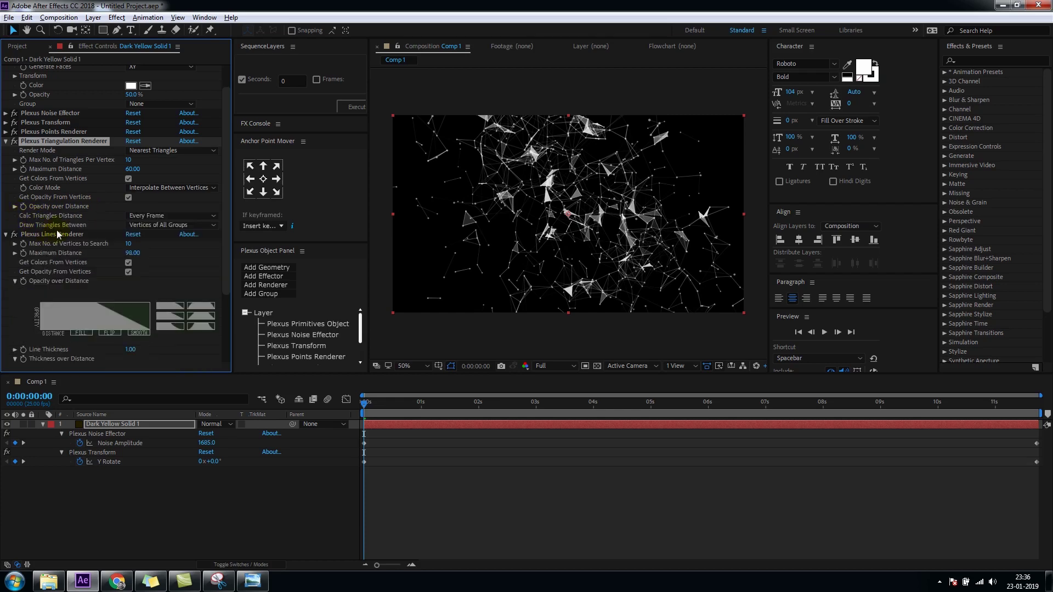
click(144, 425)
click(180, 424)
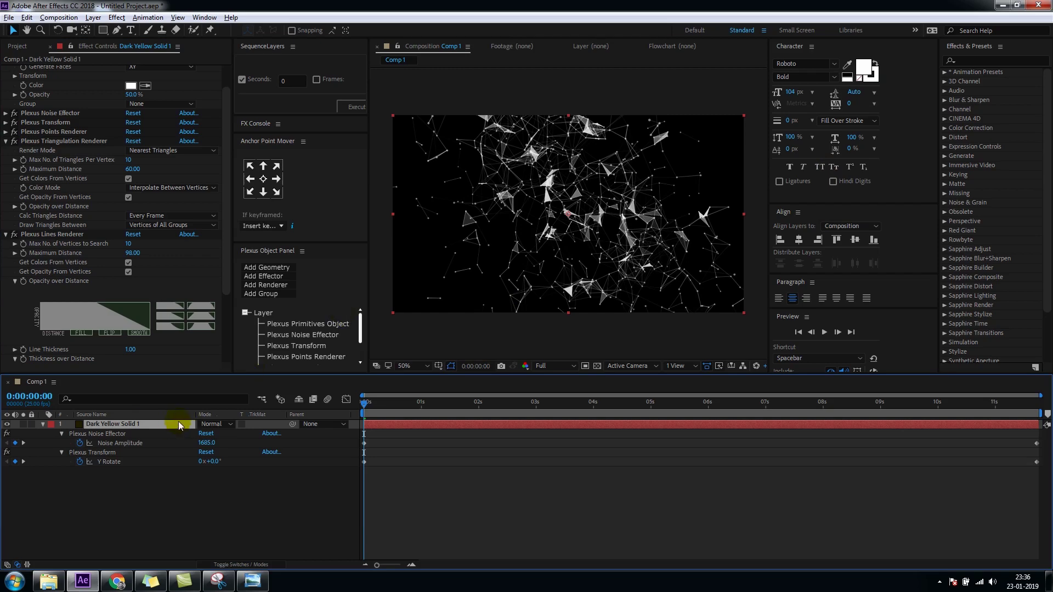
- Apply Glow to Dark Yellow Solid 1 with 23.1% threshold, radius 5 and lower intensity
click(976, 61)
text(glow)
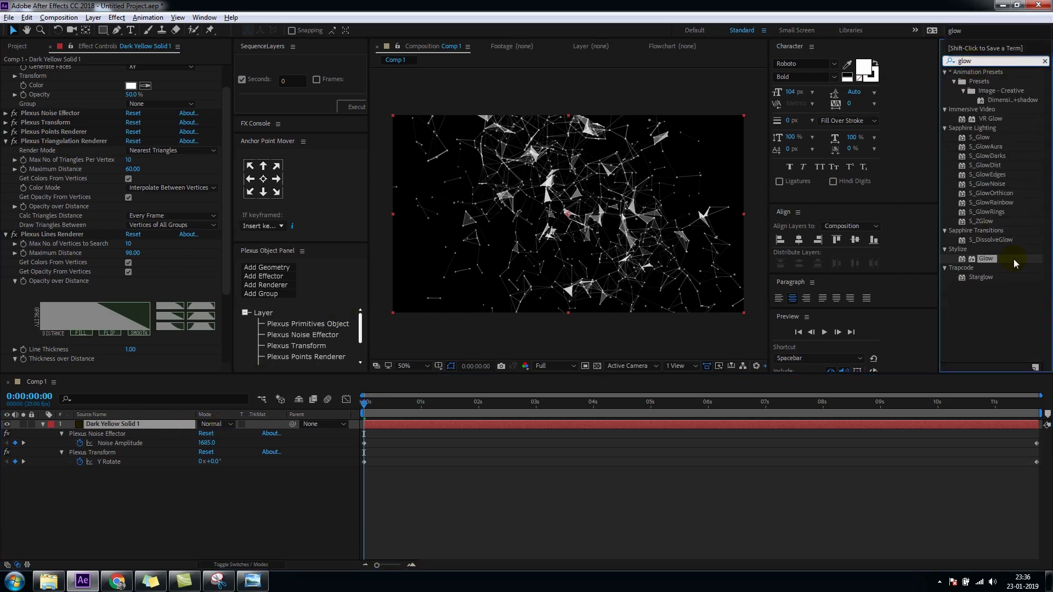
click(985, 259)
drag(984, 260, 642, 226)
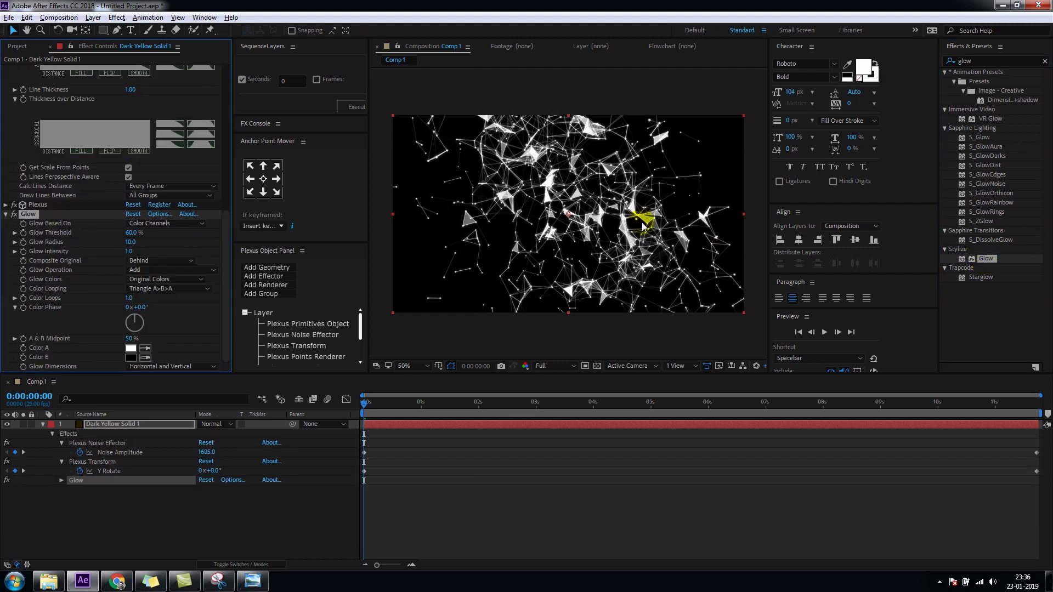
scroll(643, 227, up, 2)
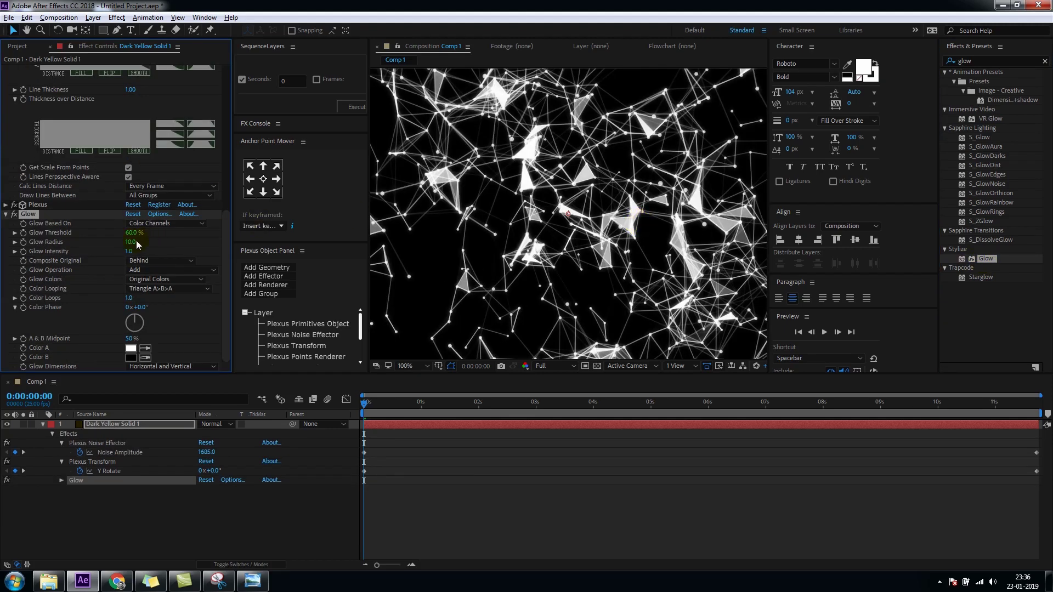
drag(132, 233, 211, 235)
drag(130, 243, 102, 245)
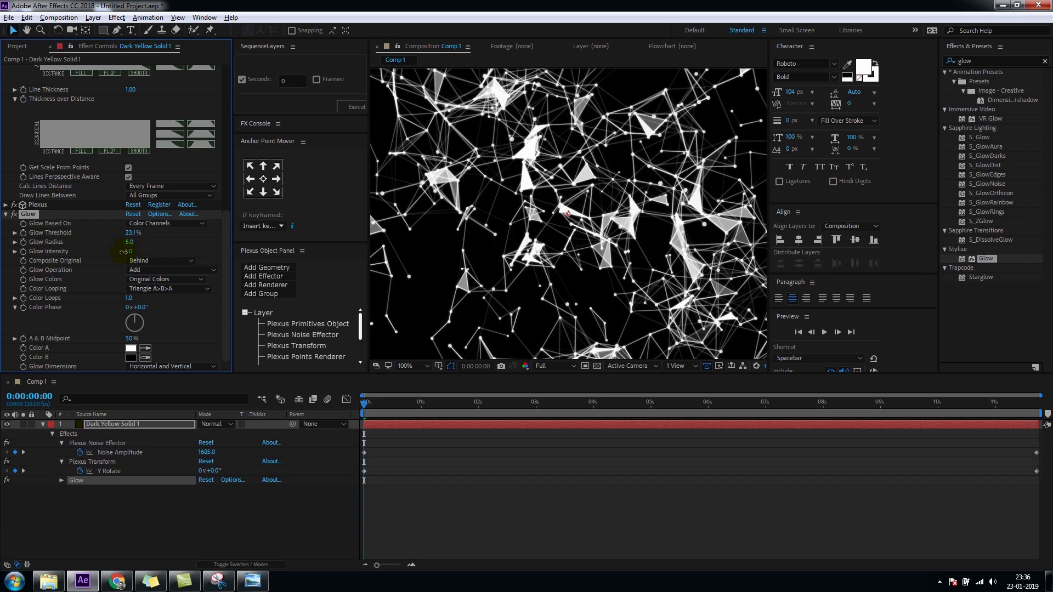
drag(100, 253, 94, 253)
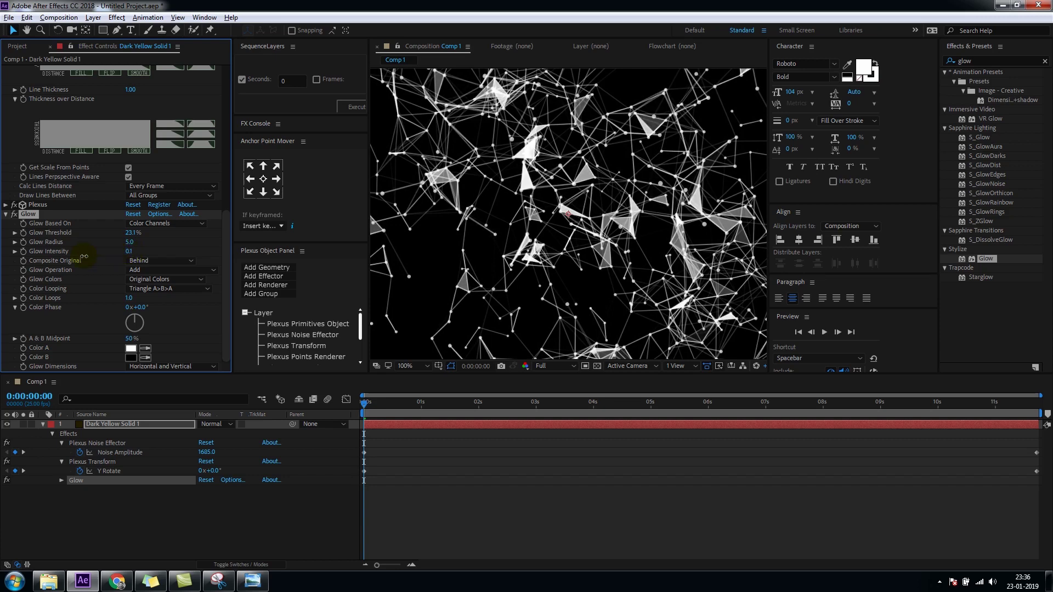
click(7, 215)
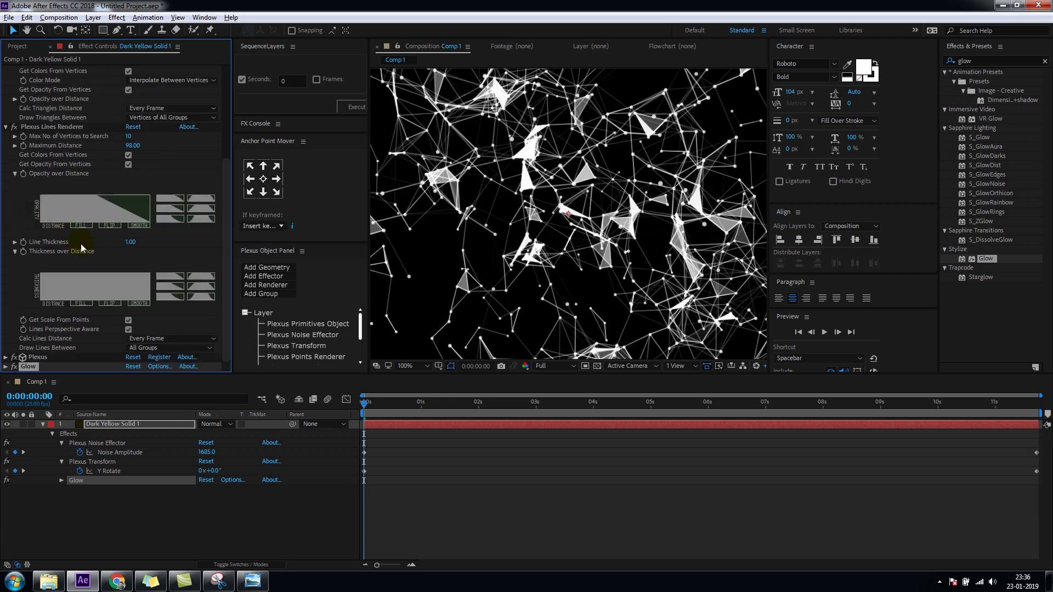
- Apply Gradient Ramp to the layer with a yellow start colour
click(987, 61)
text(gr)
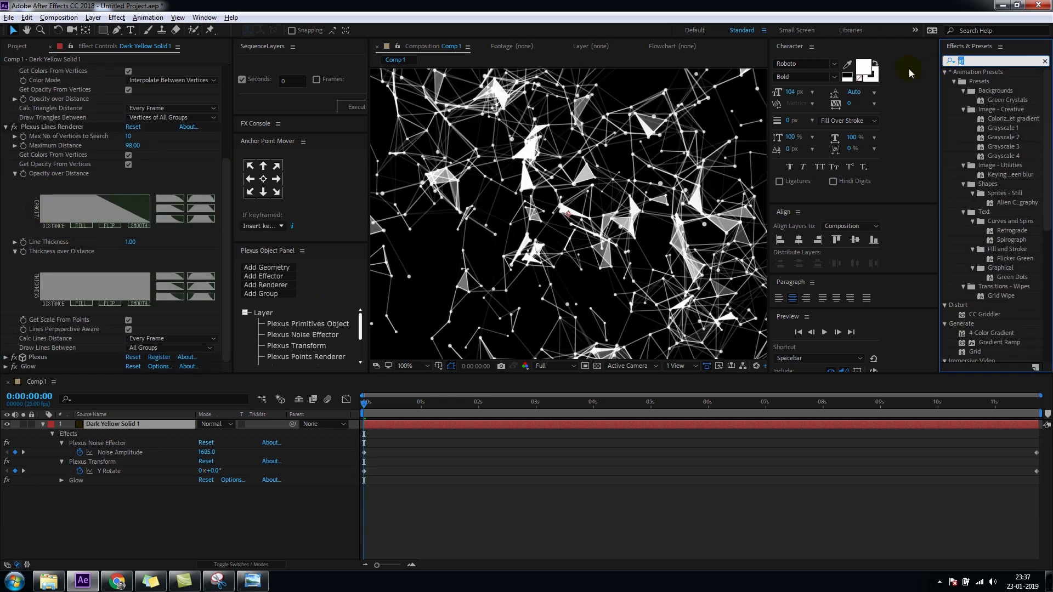
text(adi)
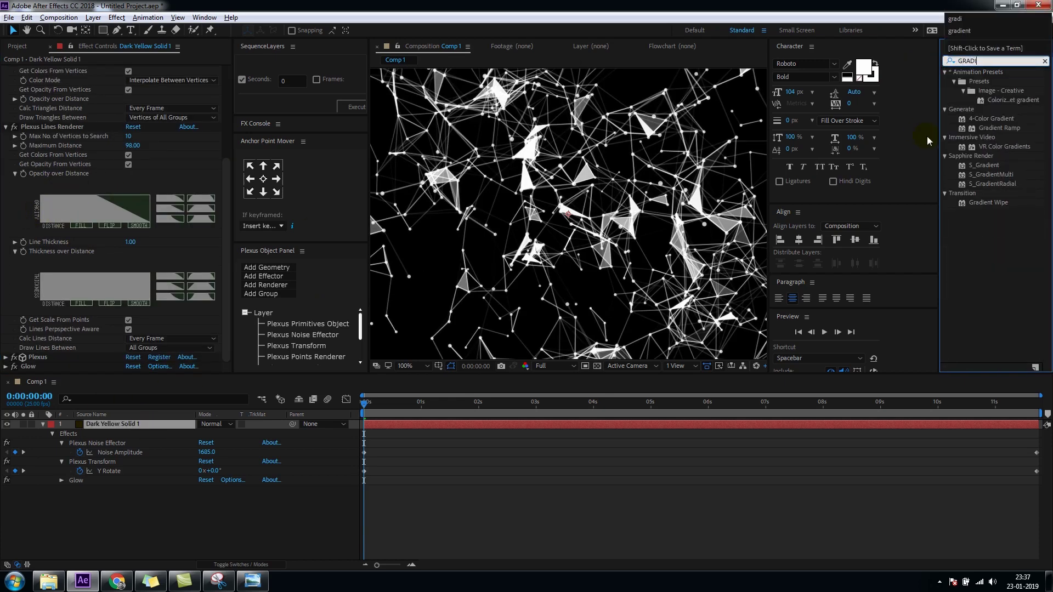
double_click(1000, 127)
scroll(567, 214, down, 2)
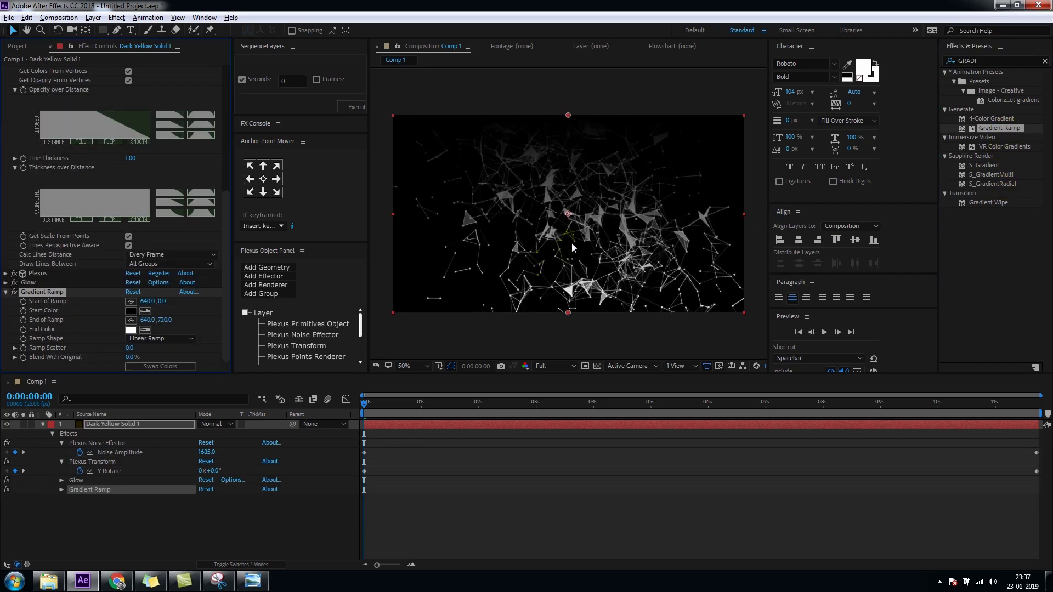
click(131, 310)
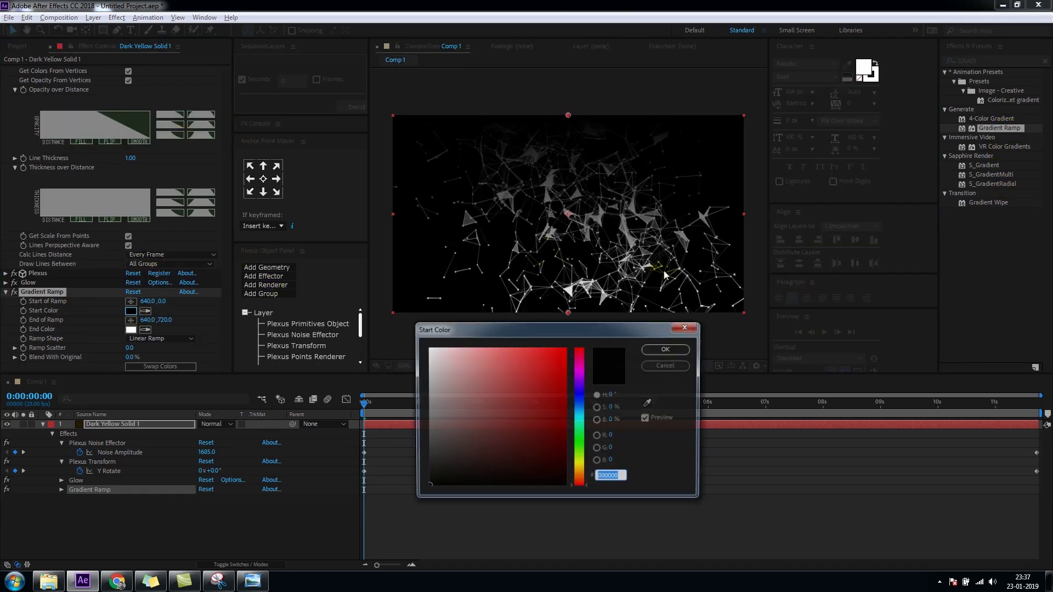
click(541, 387)
drag(579, 415, 580, 453)
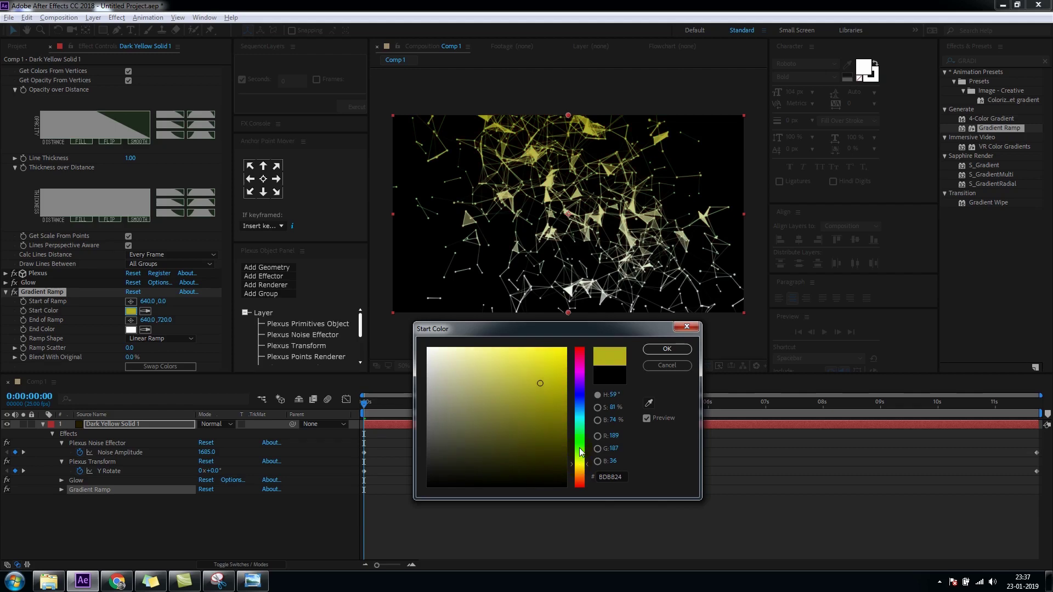
click(667, 349)
- Set the gradient end colour to cyan and move the start point toward the upper left
click(131, 330)
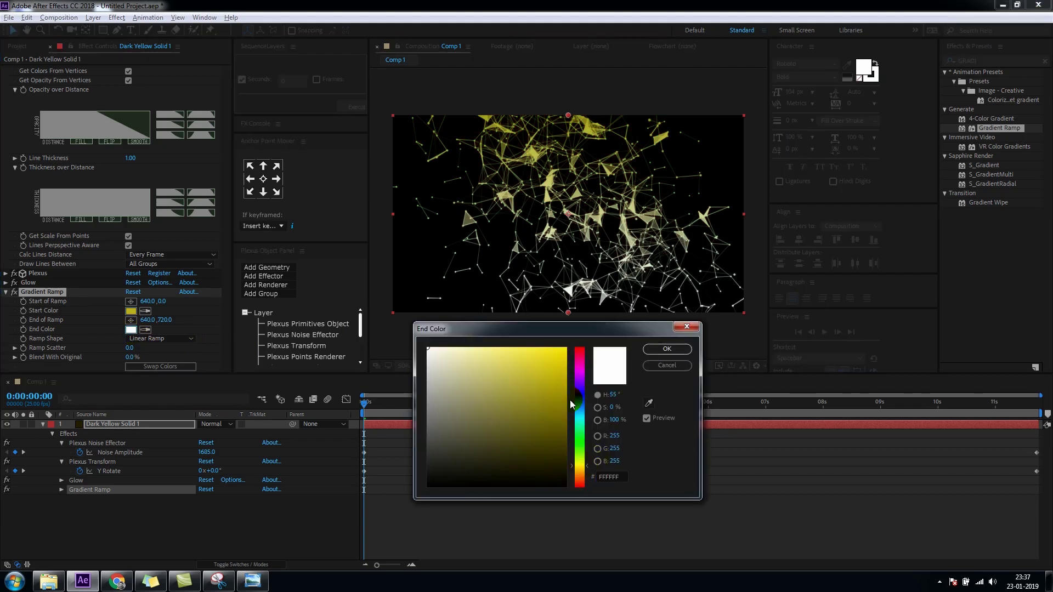
click(579, 418)
click(566, 348)
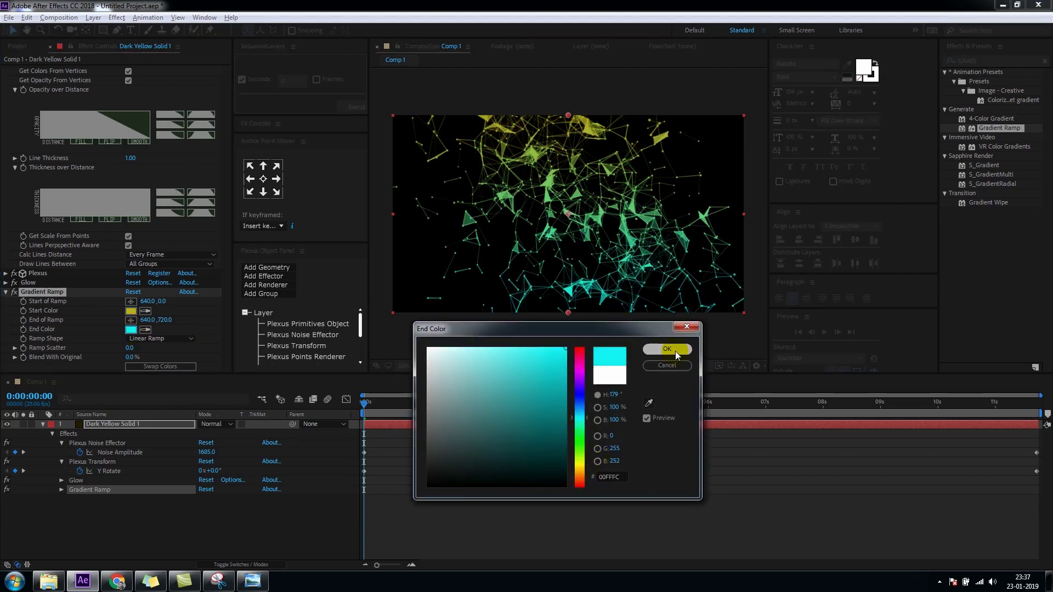
click(675, 354)
drag(569, 117, 471, 181)
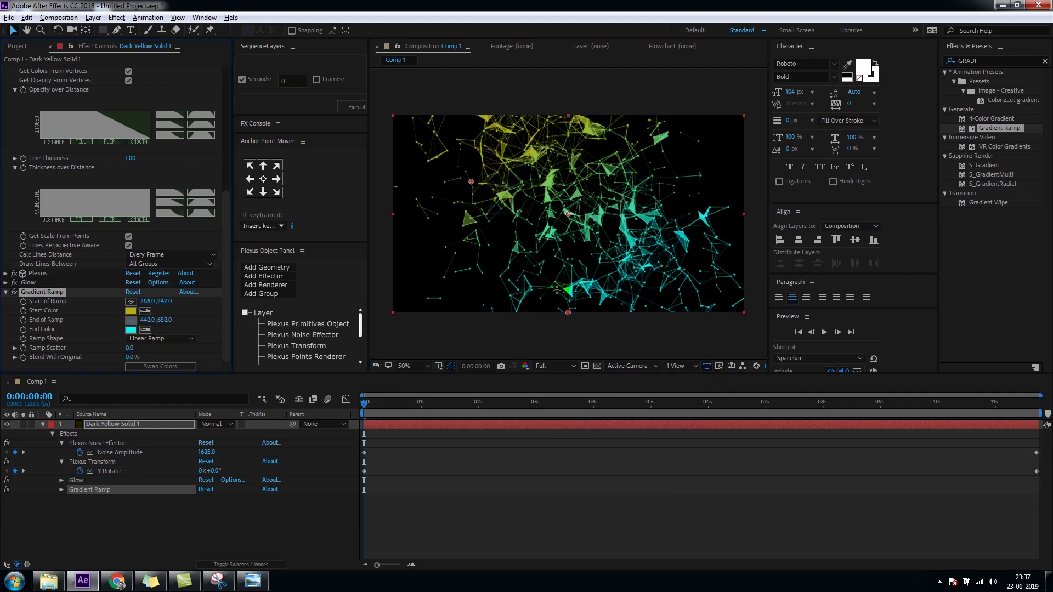
- Reposition the gradient start and end points so yellow sweeps left into cyan right
mouse_move(568, 313)
mouse_down()
mouse_move(596, 263)
mouse_move(601, 212)
mouse_up()
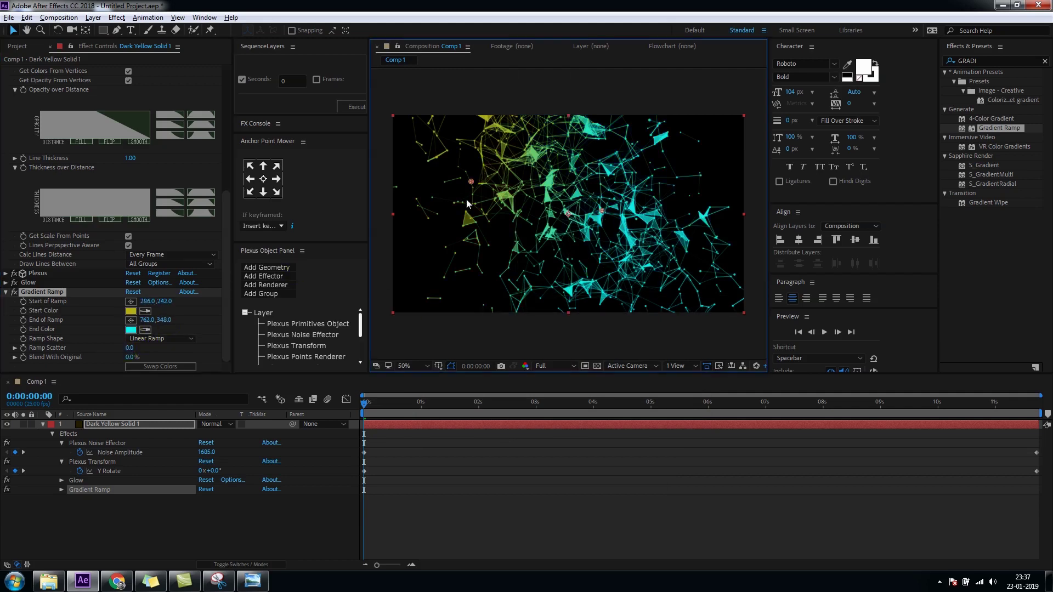
drag(470, 181, 392, 174)
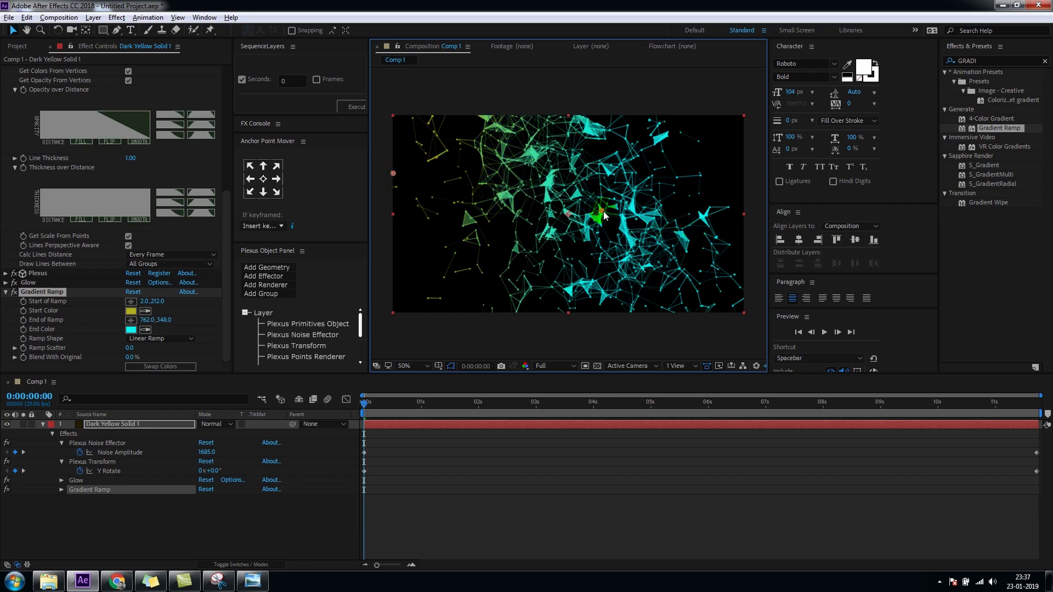
drag(603, 215, 672, 242)
mouse_move(393, 175)
mouse_down()
mouse_move(528, 227)
mouse_move(511, 219)
mouse_up()
- Deselect the layer, play the preview, and maximize the Composition viewer at 100%
click(435, 493)
key(space)
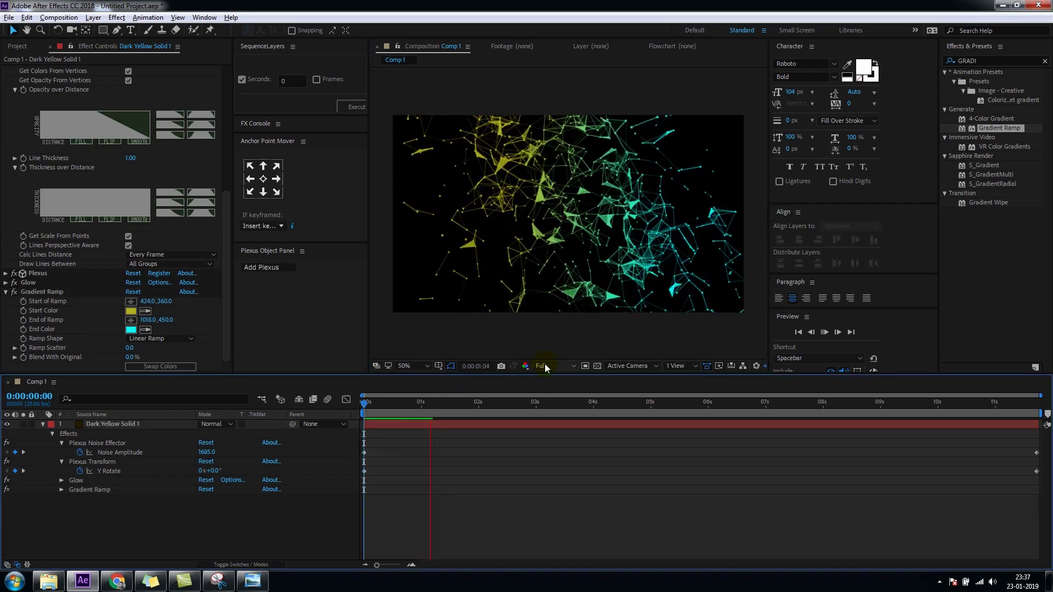
key(grave)
key(slash)
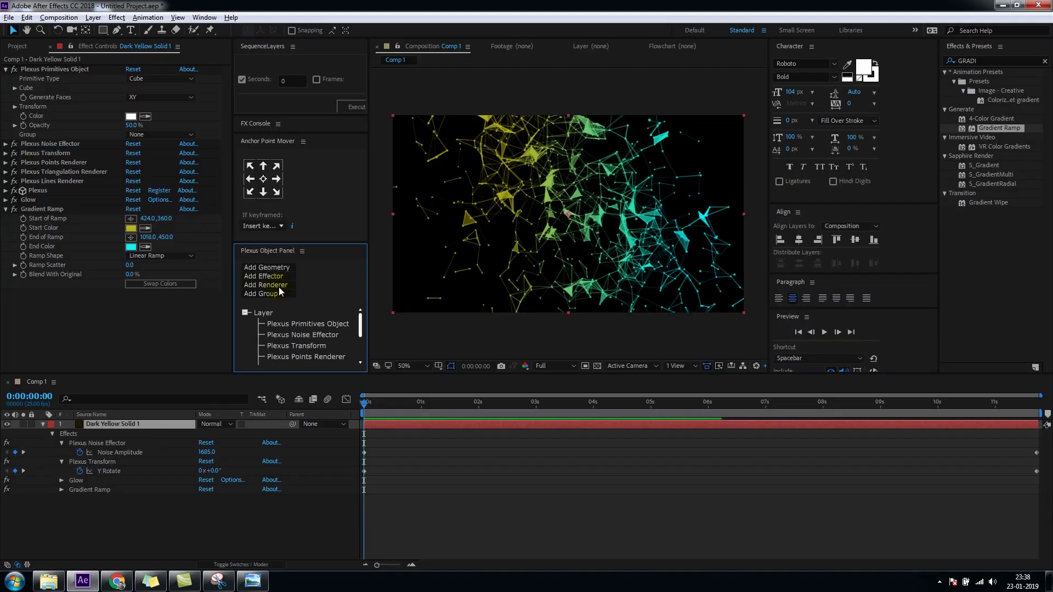
- Add a Beams renderer from the Plexus Object Panel and show its settings
click(279, 287)
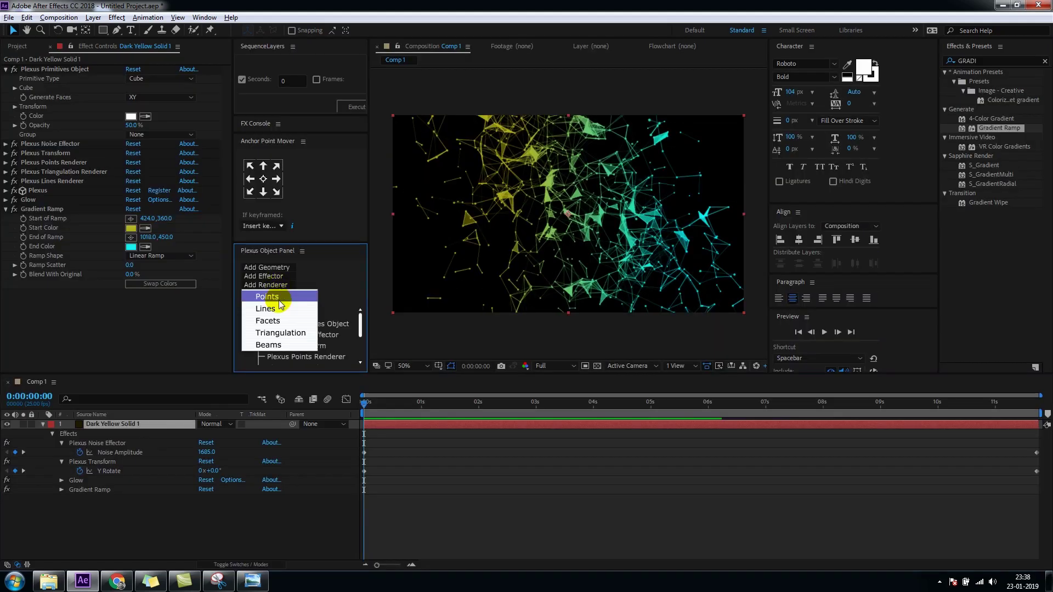
click(281, 345)
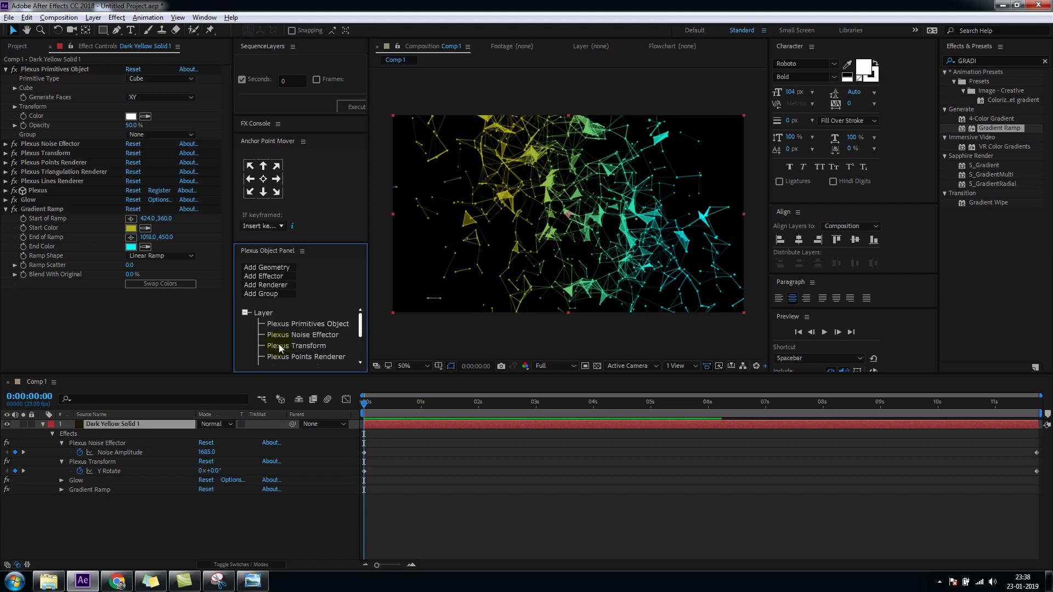
click(53, 192)
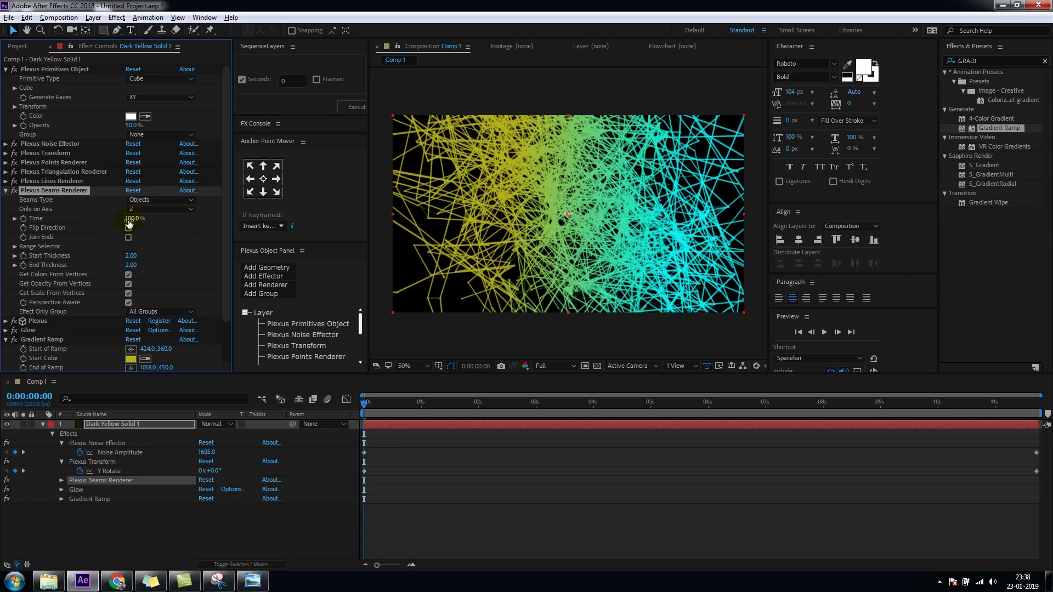
- Set the beams' Start Thickness to 0, End Thickness to 1 and Time to 0%
drag(130, 219, 74, 219)
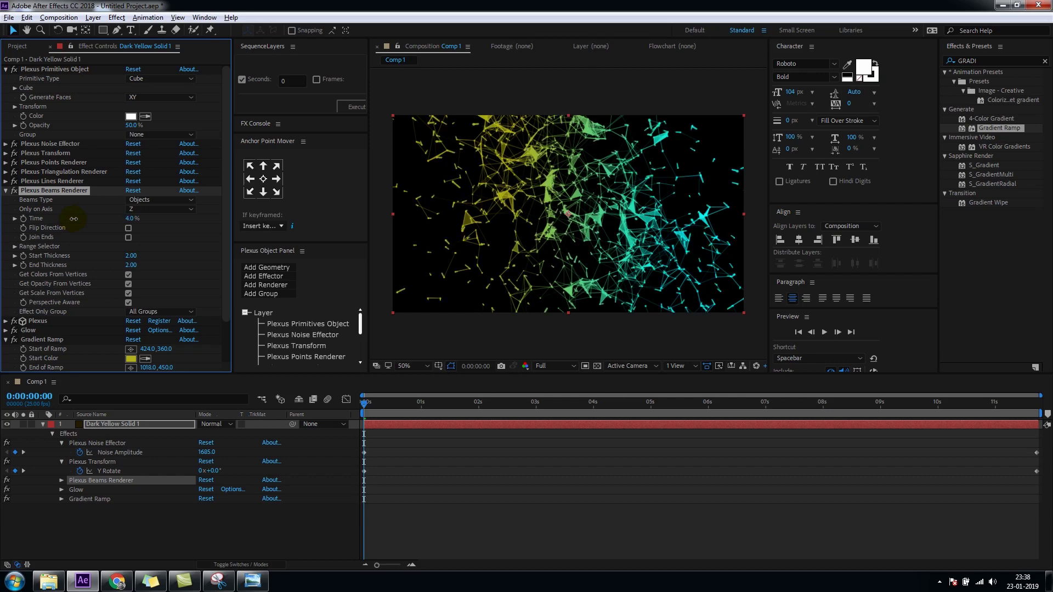
click(130, 256)
text(0)
key(Return)
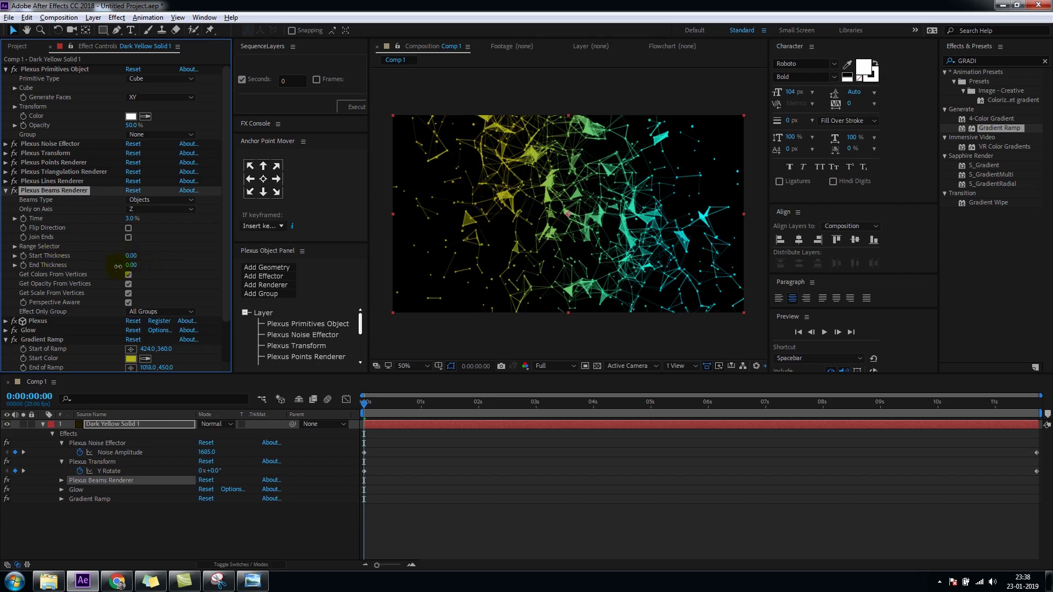
drag(122, 266, 123, 266)
text(1)
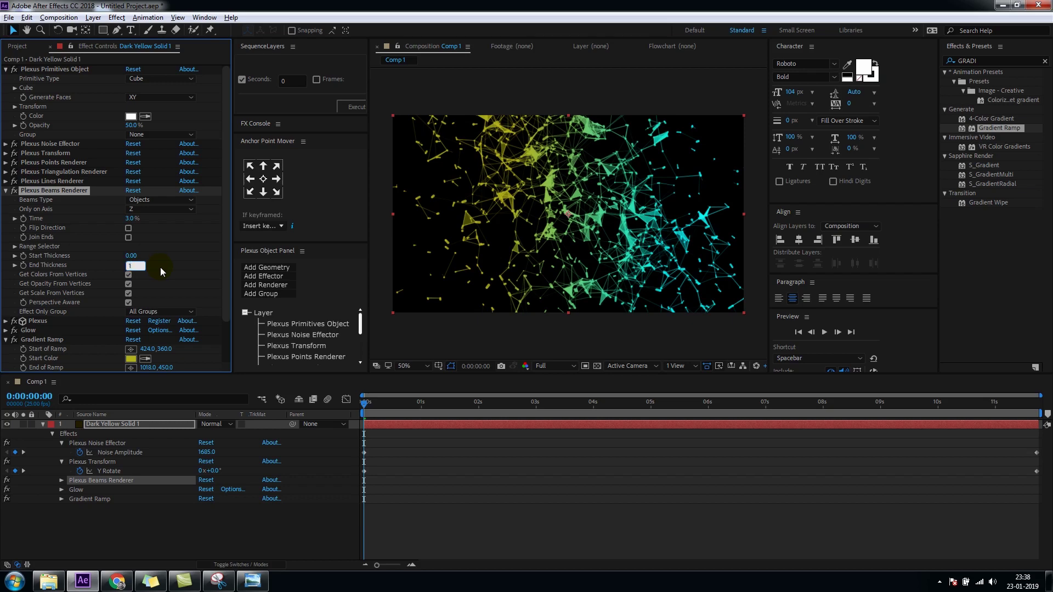
key(Return)
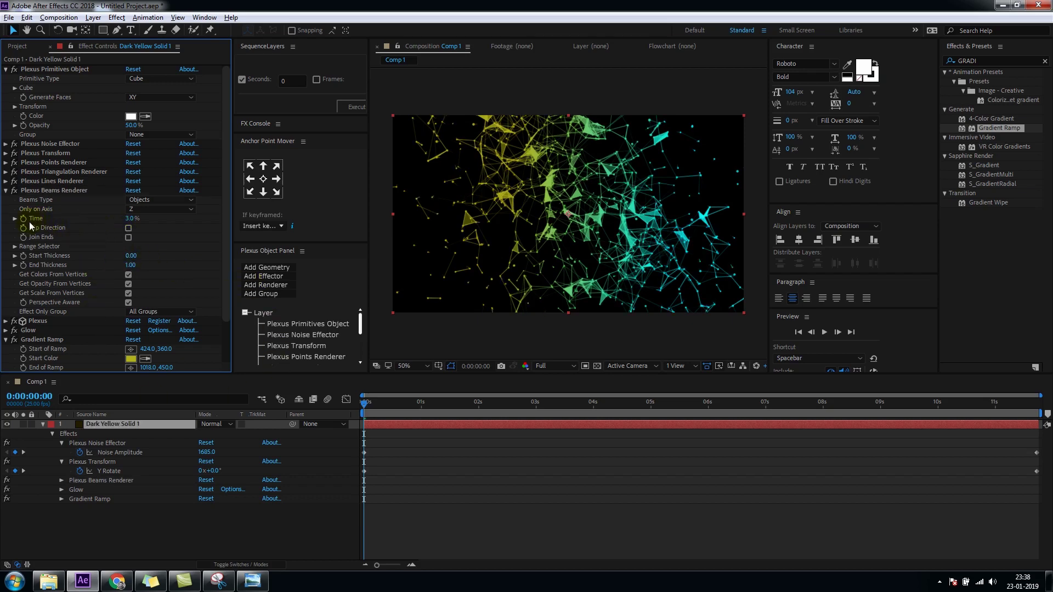
drag(131, 219, 110, 220)
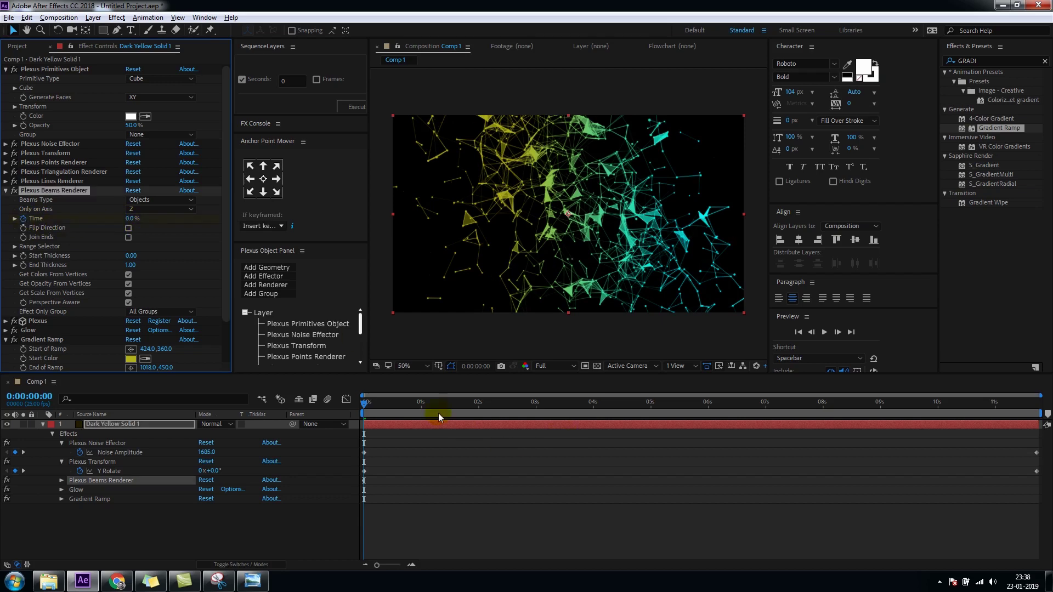
- Set the beams Time to 8% at the composition's last frame
click(438, 418)
key(End)
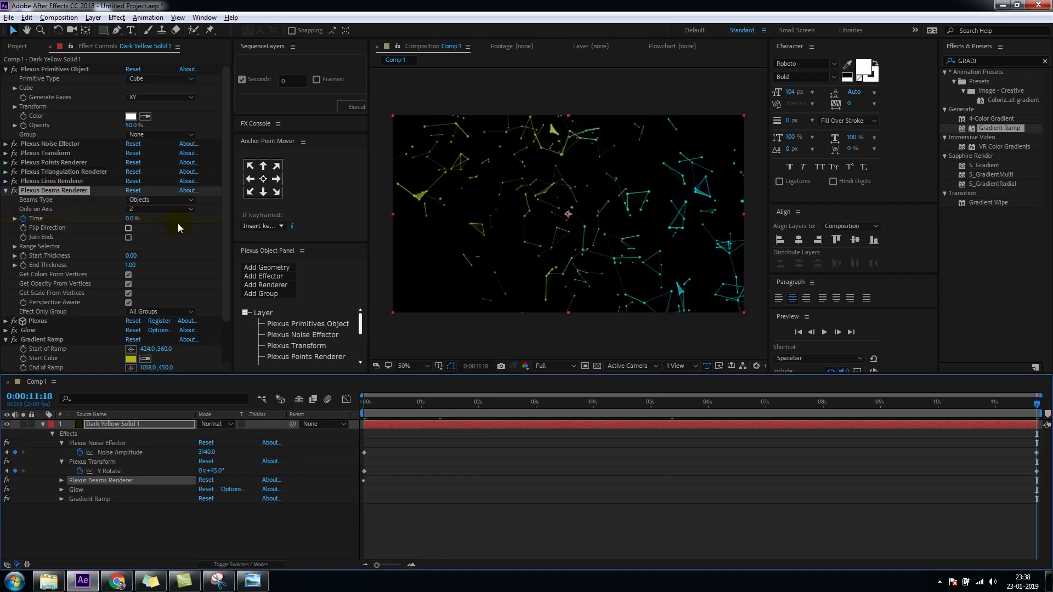
drag(132, 219, 140, 222)
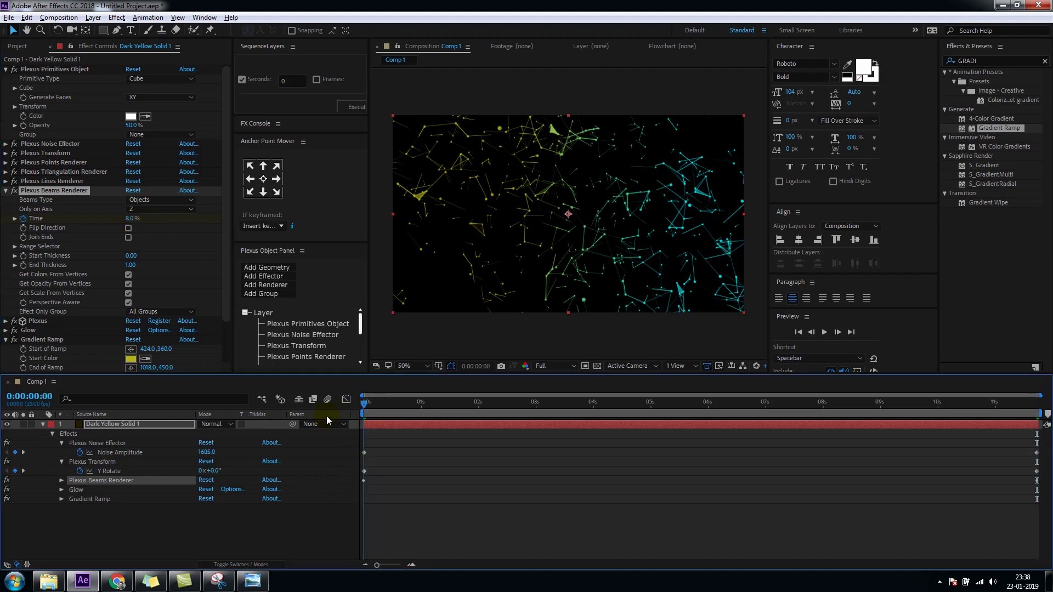
- Preview the growing beams from the first frame, then stop playback
key(Home)
click(480, 527)
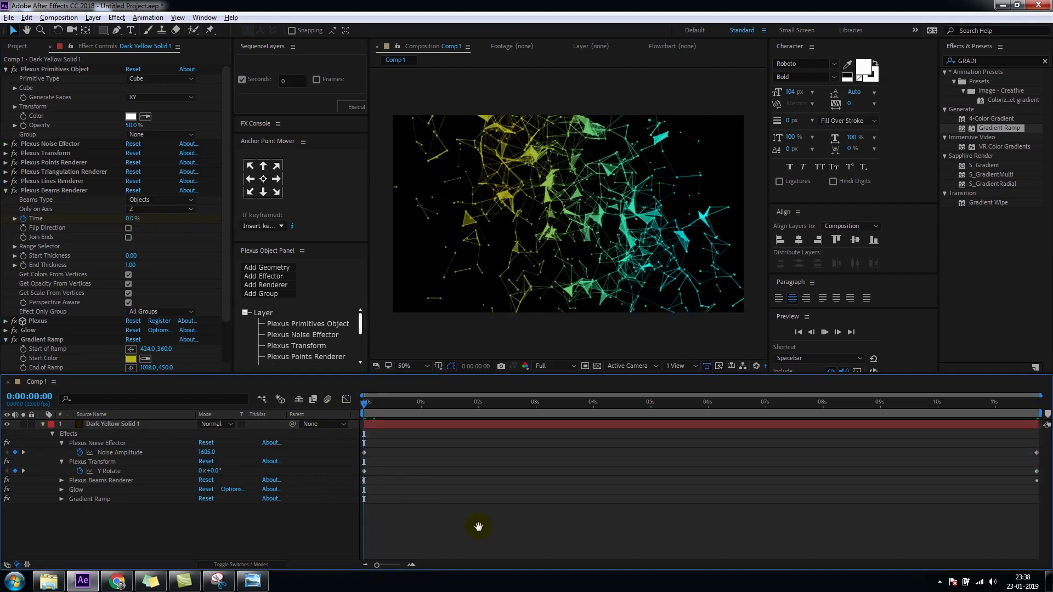
key(space)
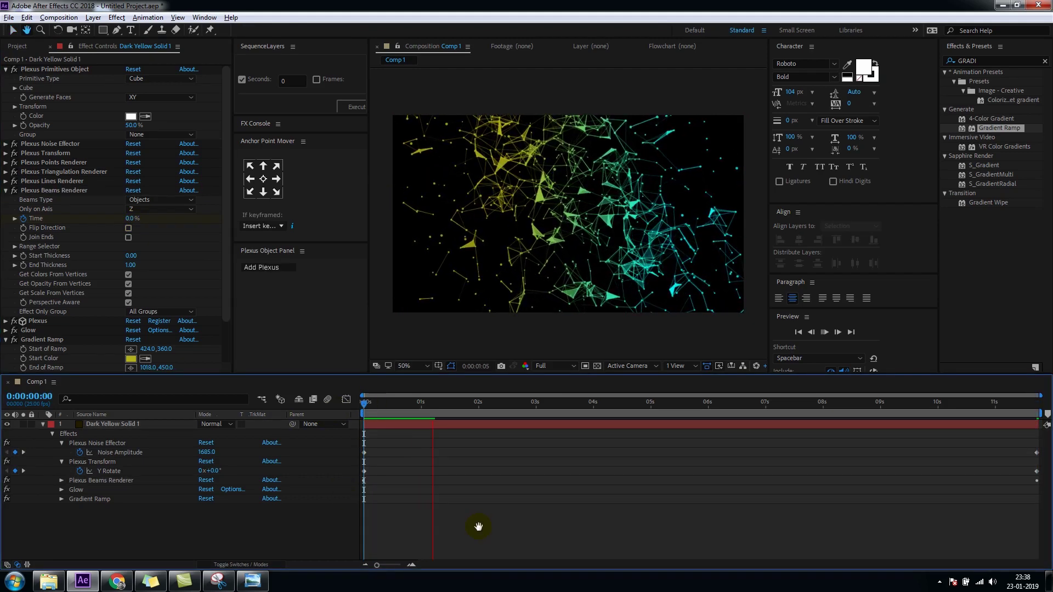
key(space)
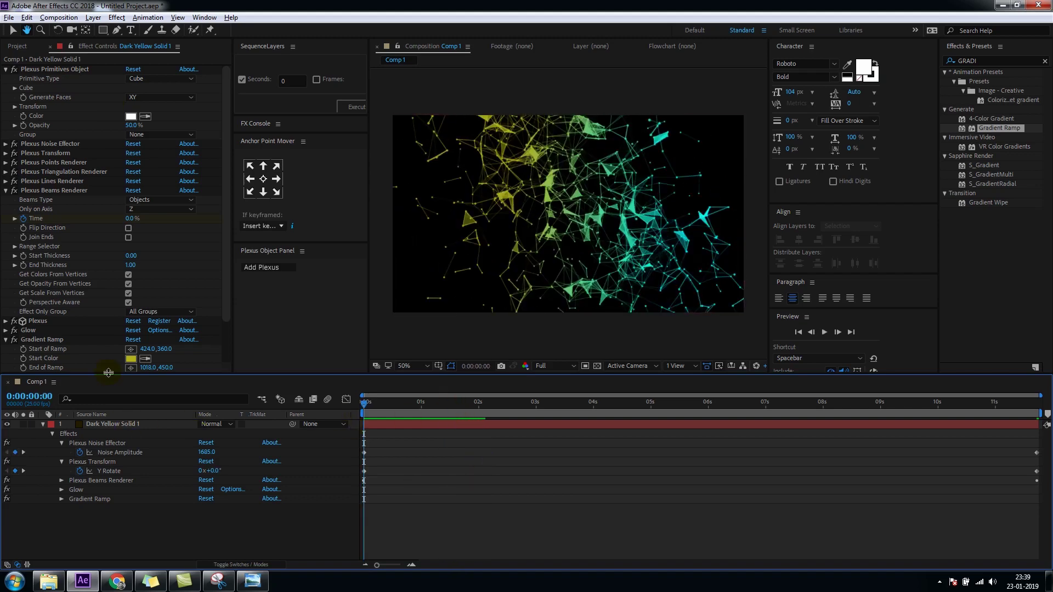
- Turn off the Glow effect and replay the preview without glow
click(14, 332)
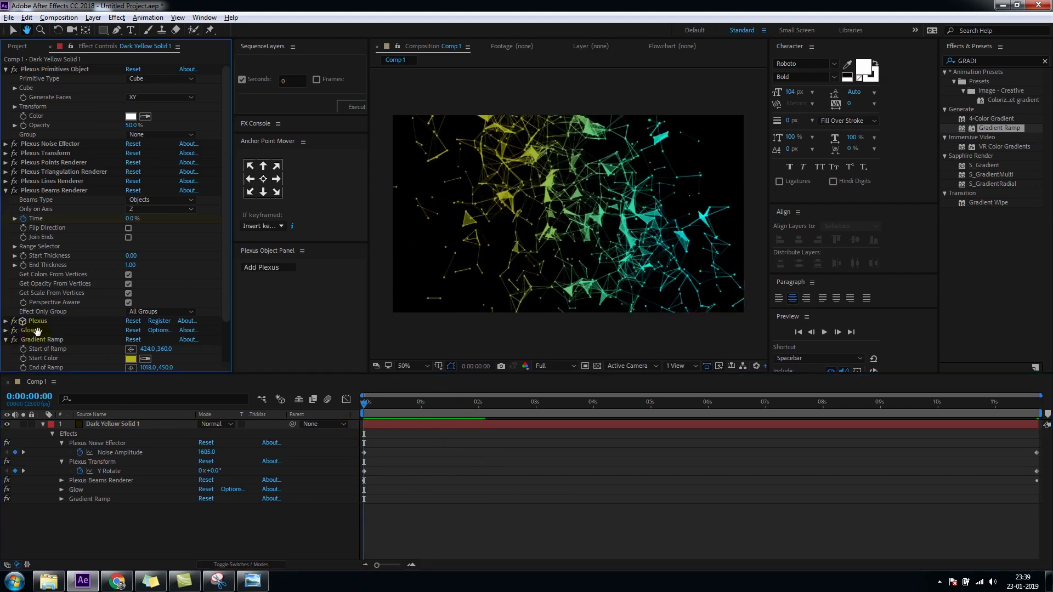
key(v)
click(15, 331)
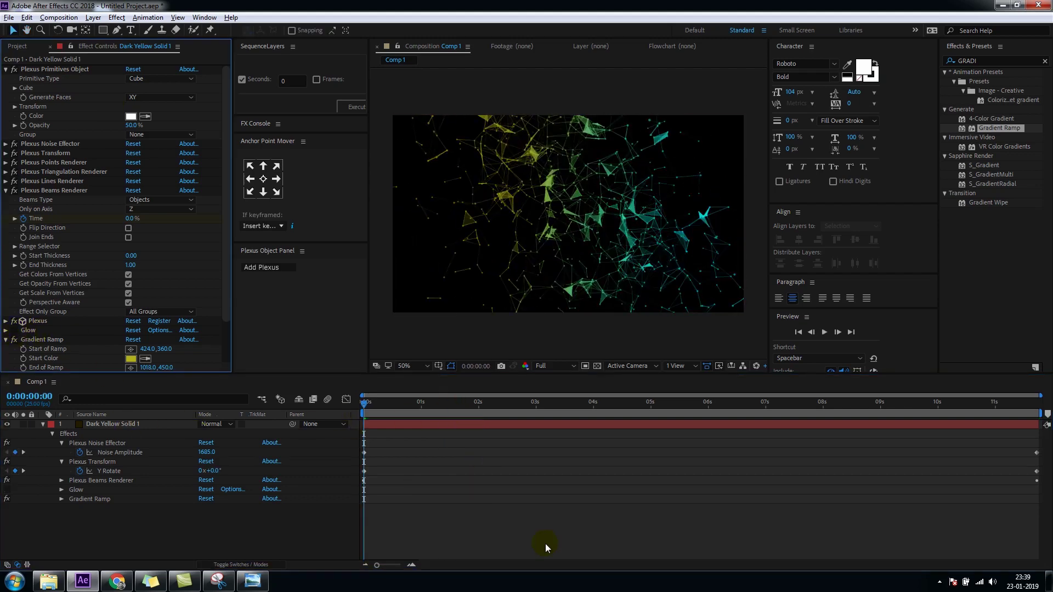
key(space)
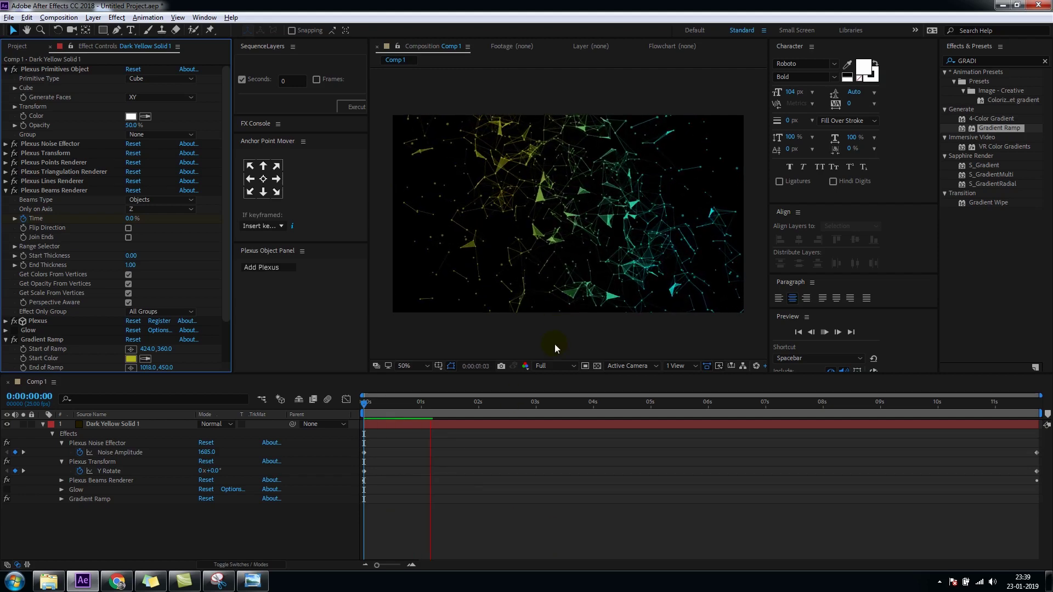
click(550, 366)
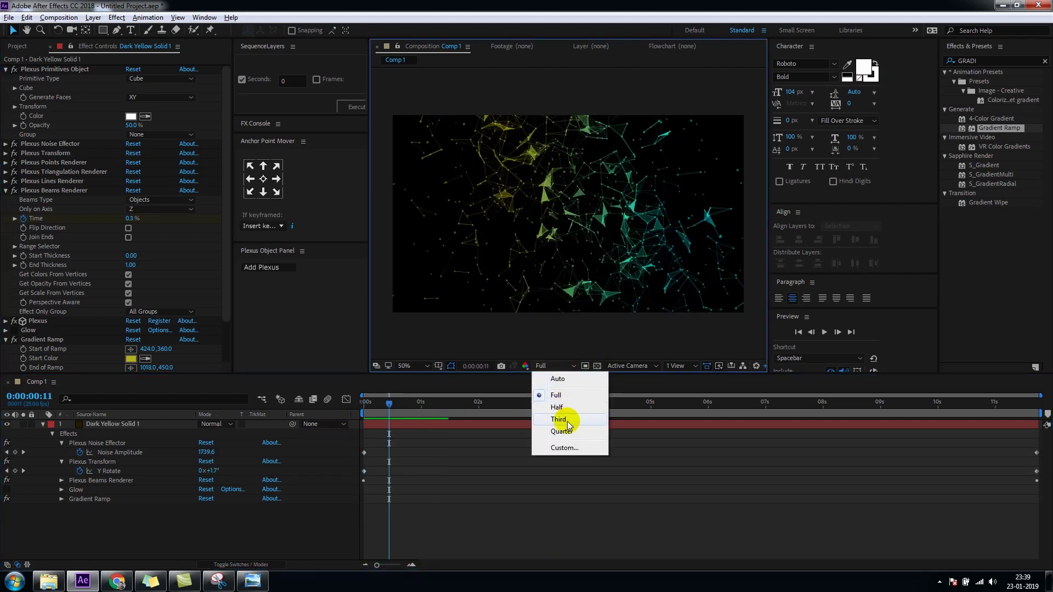
click(567, 420)
click(558, 370)
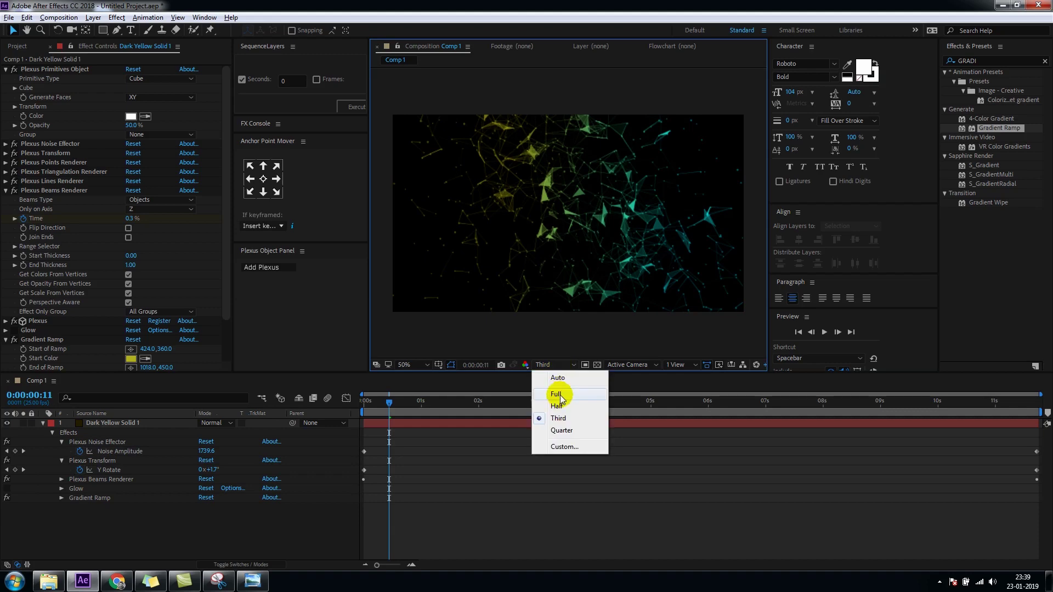
click(565, 402)
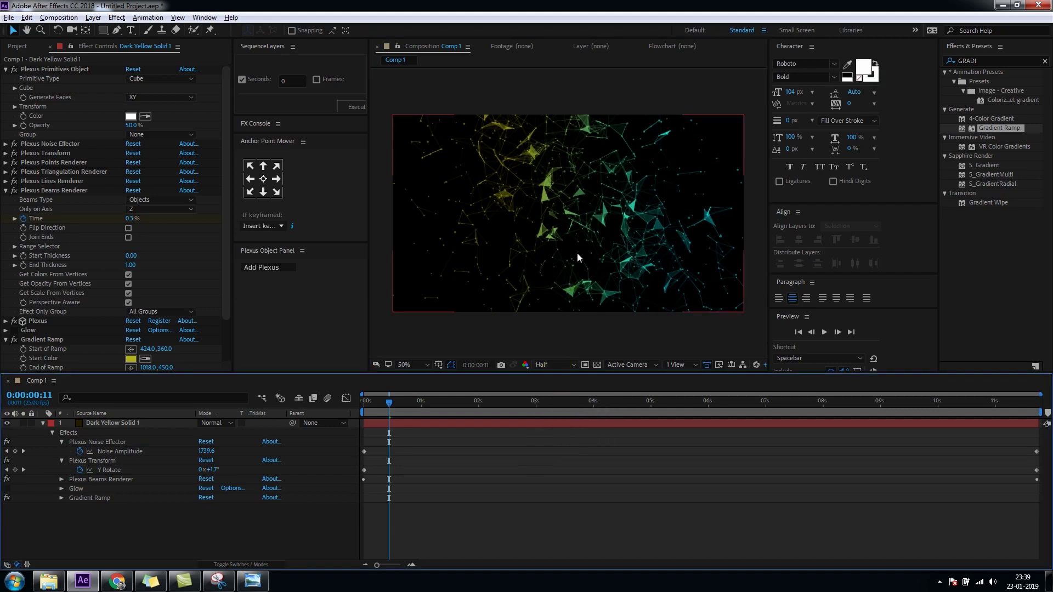
key(grave)
key(slash)
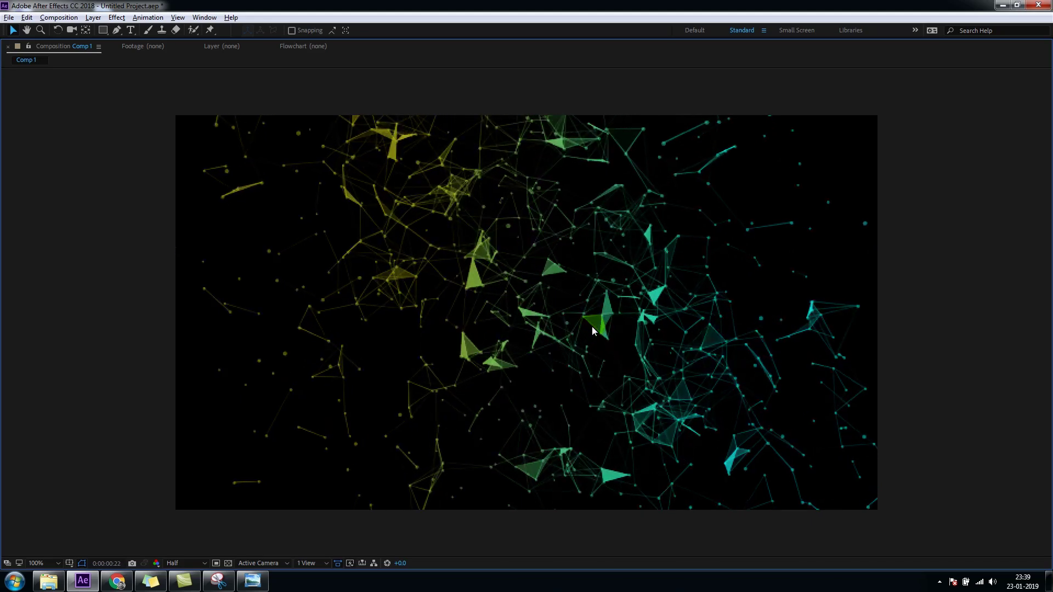
click(175, 562)
click(183, 478)
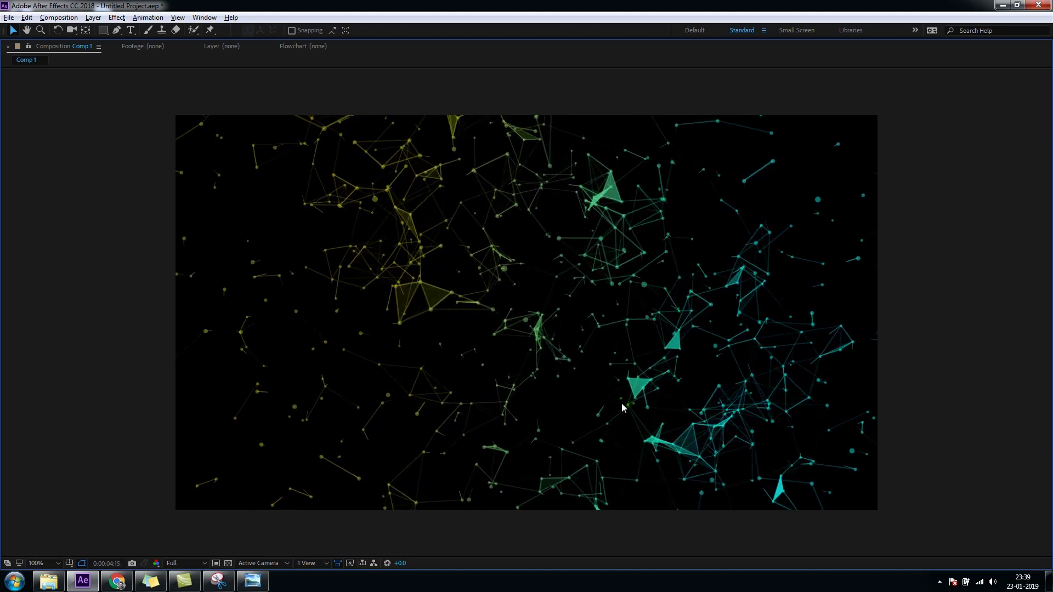
key(grave)
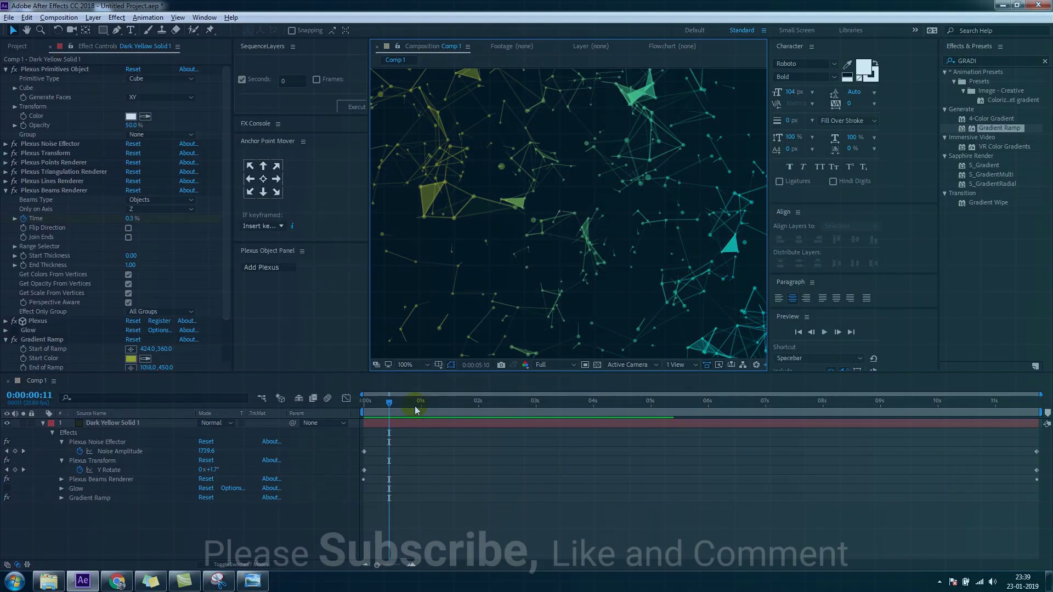